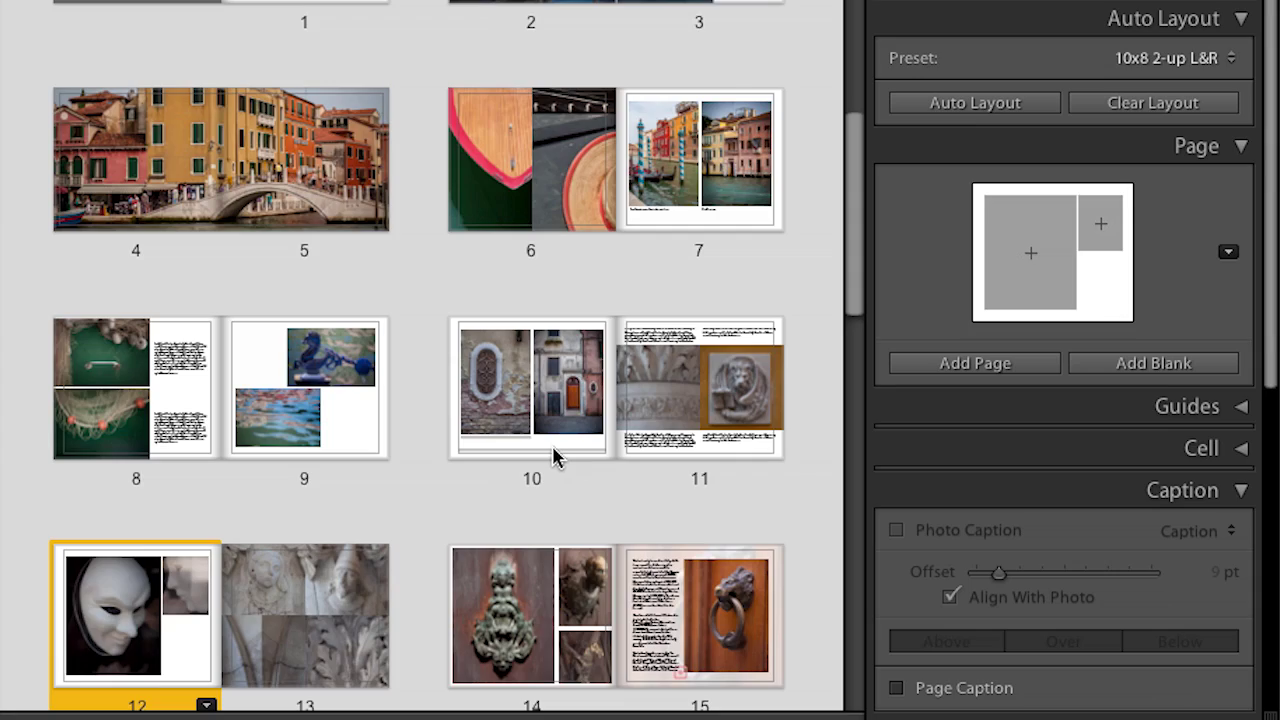
- Open page 10 in single-page view and enable Photo Caption for its left photo
double_click(552, 447)
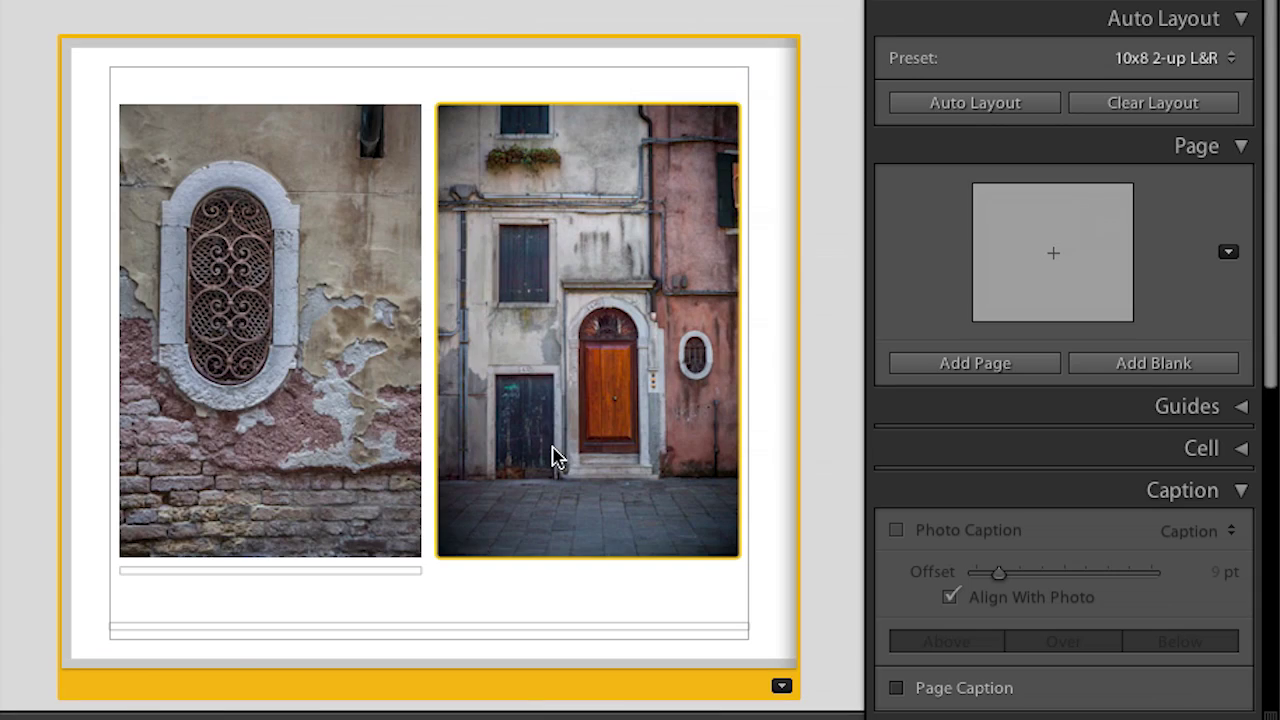
click(343, 537)
click(233, 569)
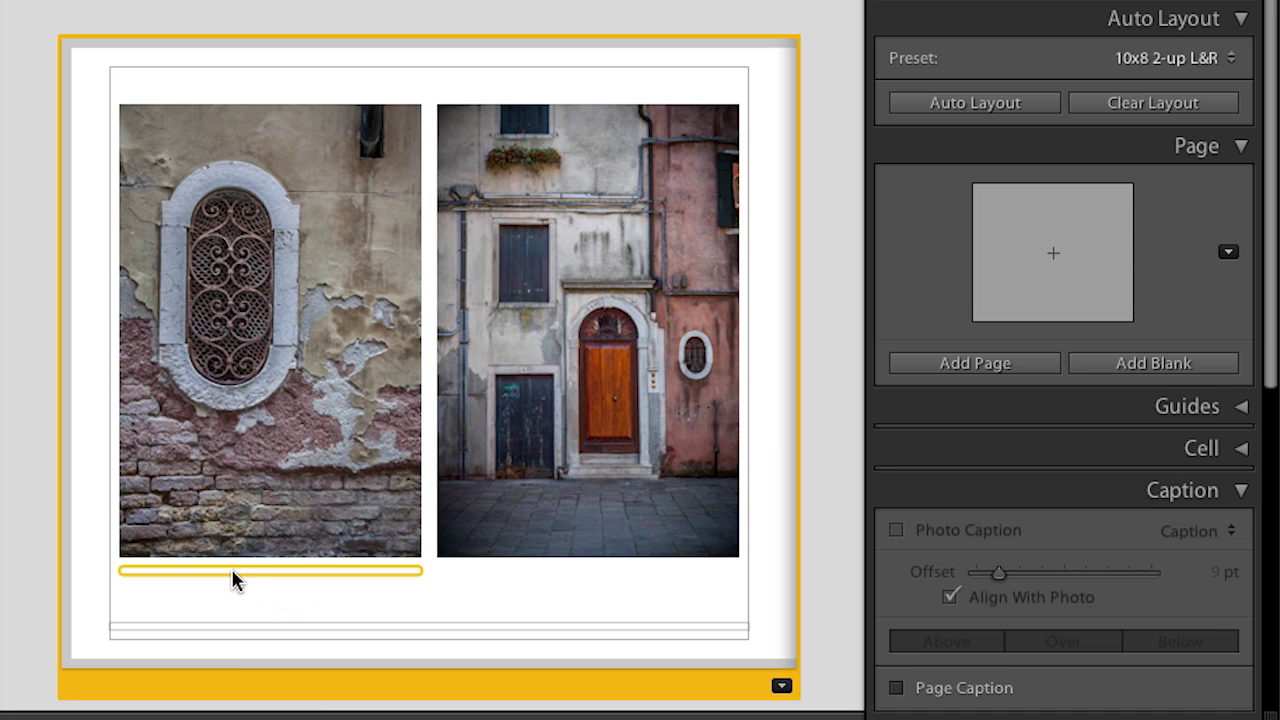
click(222, 628)
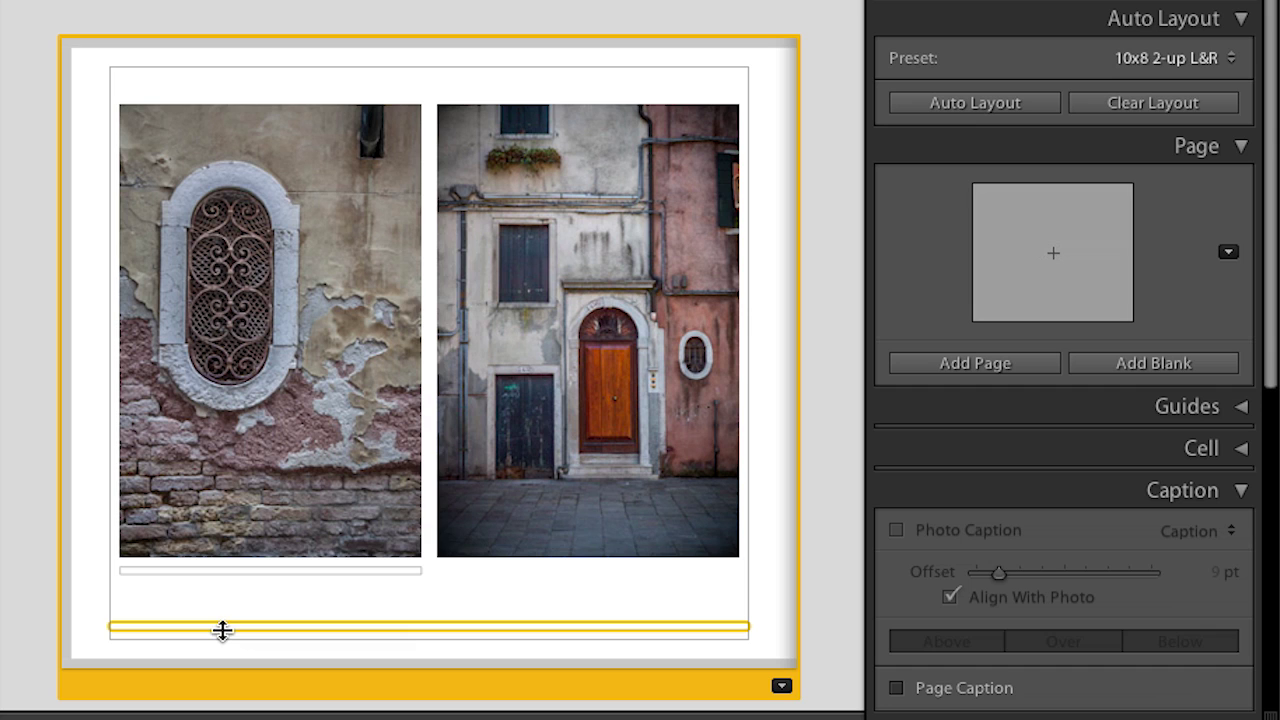
click(215, 416)
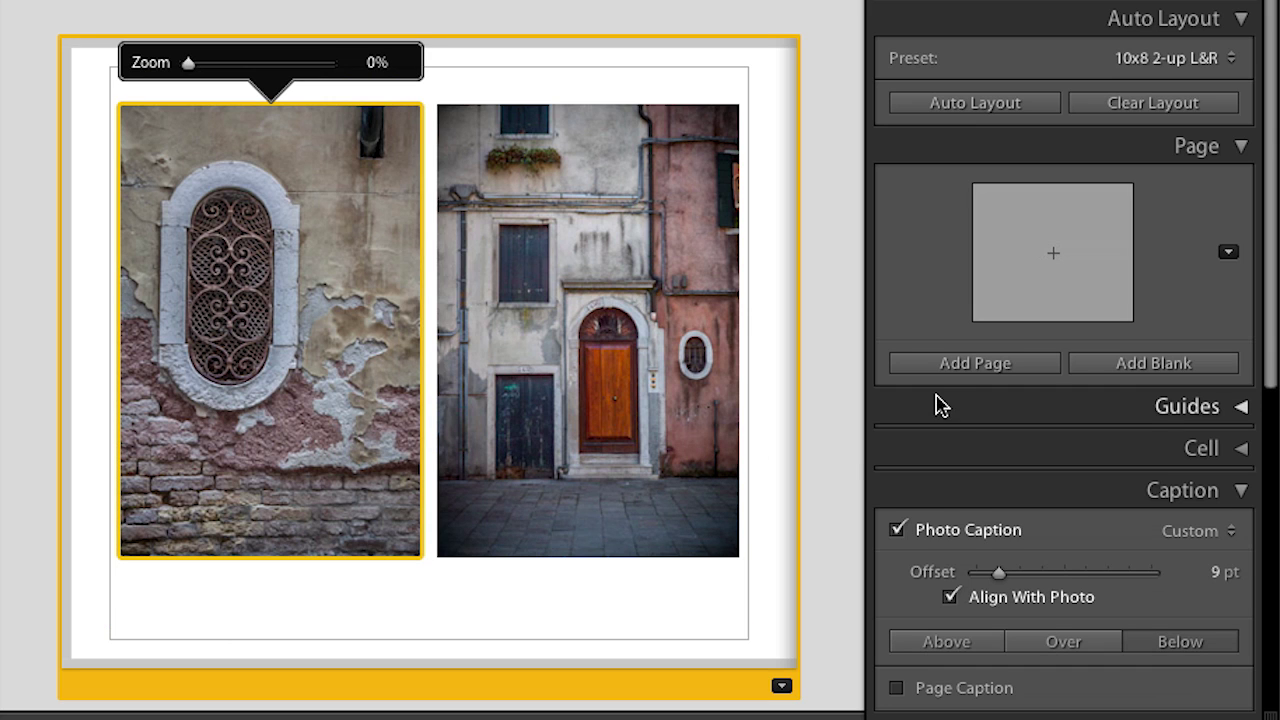
scroll(940, 405, down, 5)
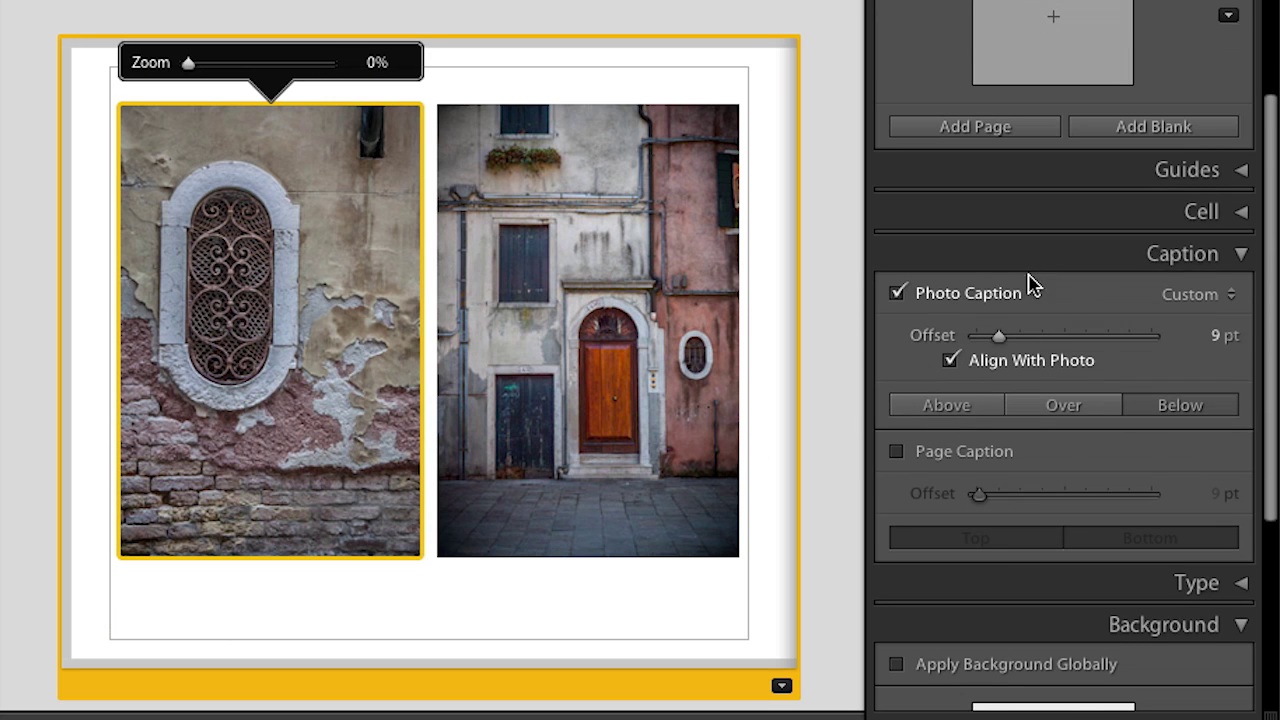
click(898, 293)
click(898, 293)
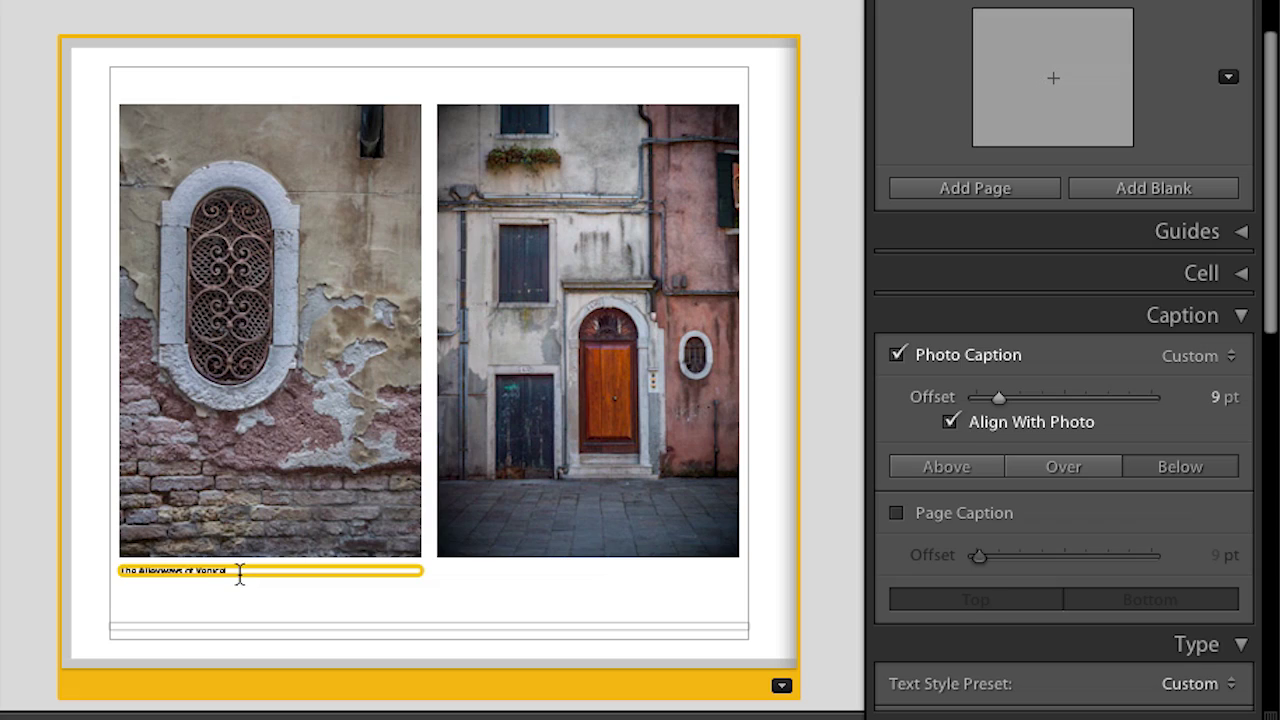
- Delete the 'The Alleyways of Venice' photo caption, uncheck Photo Caption, and enable Page Caption
drag(240, 573, 98, 573)
key(ctrl+c)
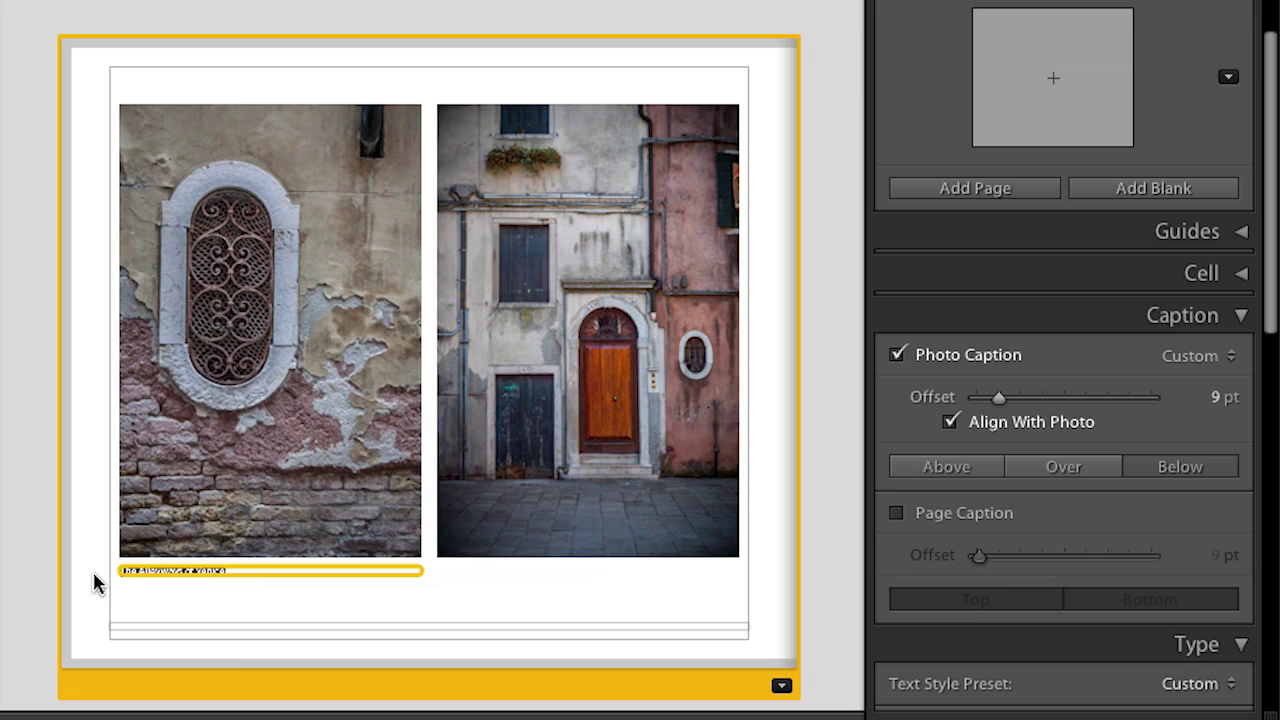
key(BackSpace)
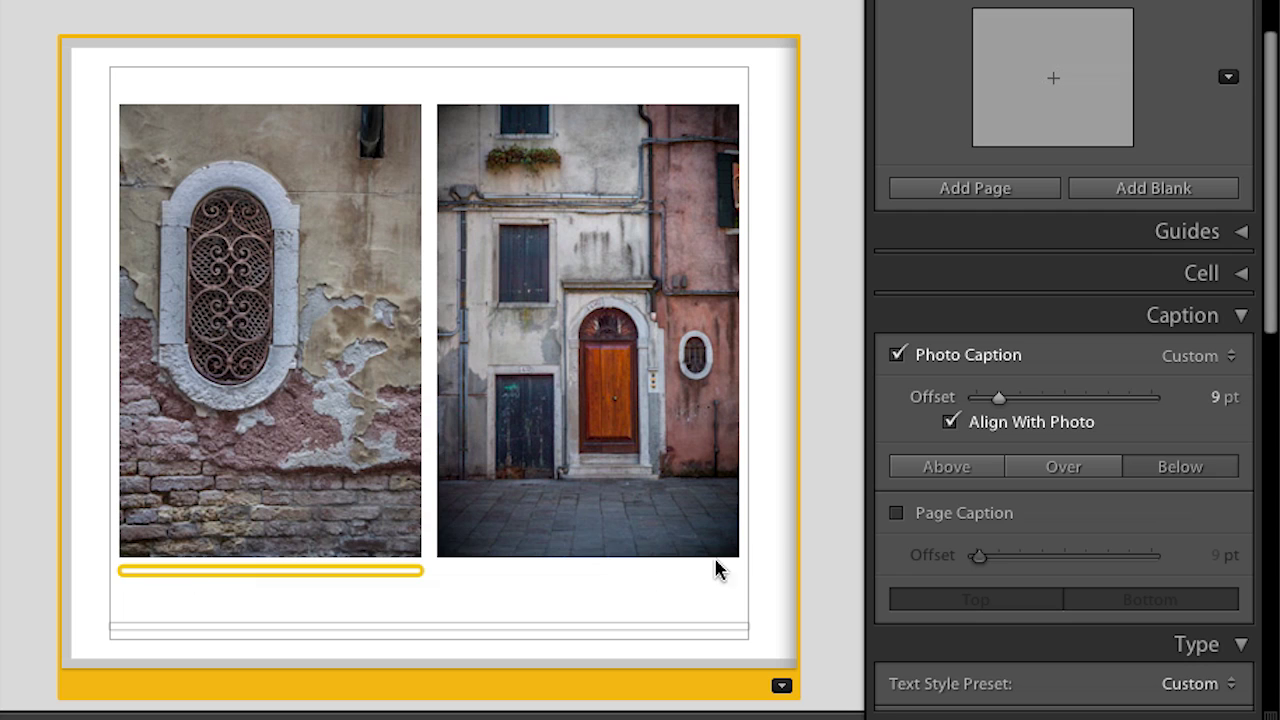
click(897, 356)
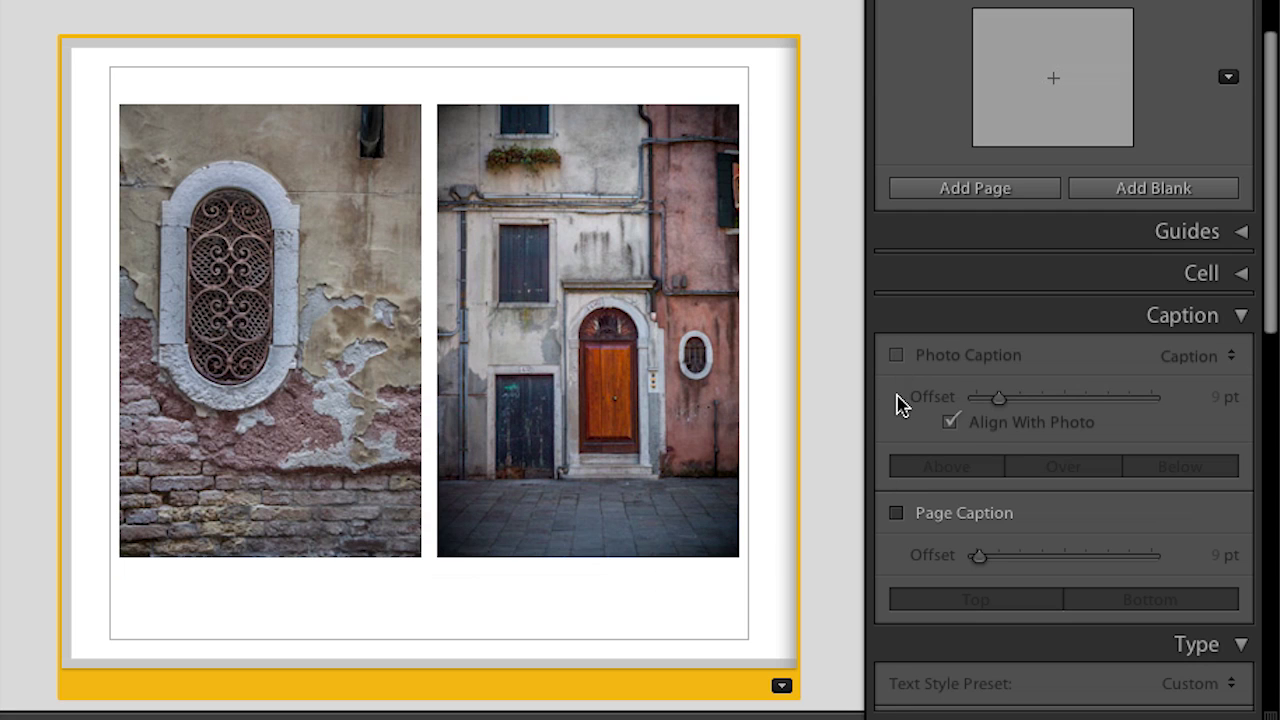
click(897, 513)
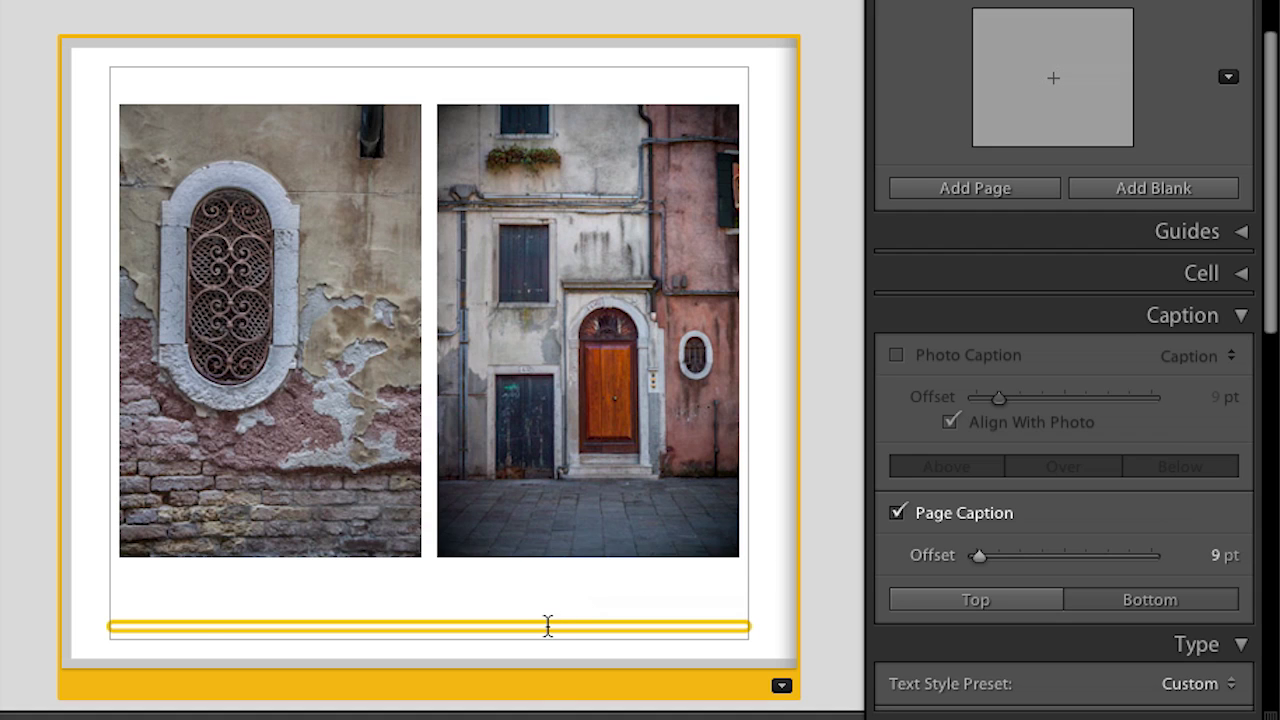
- Paste 'The Alleyways of Venice' as the bottom page caption, then return to multi-page view
key(ctrl+v)
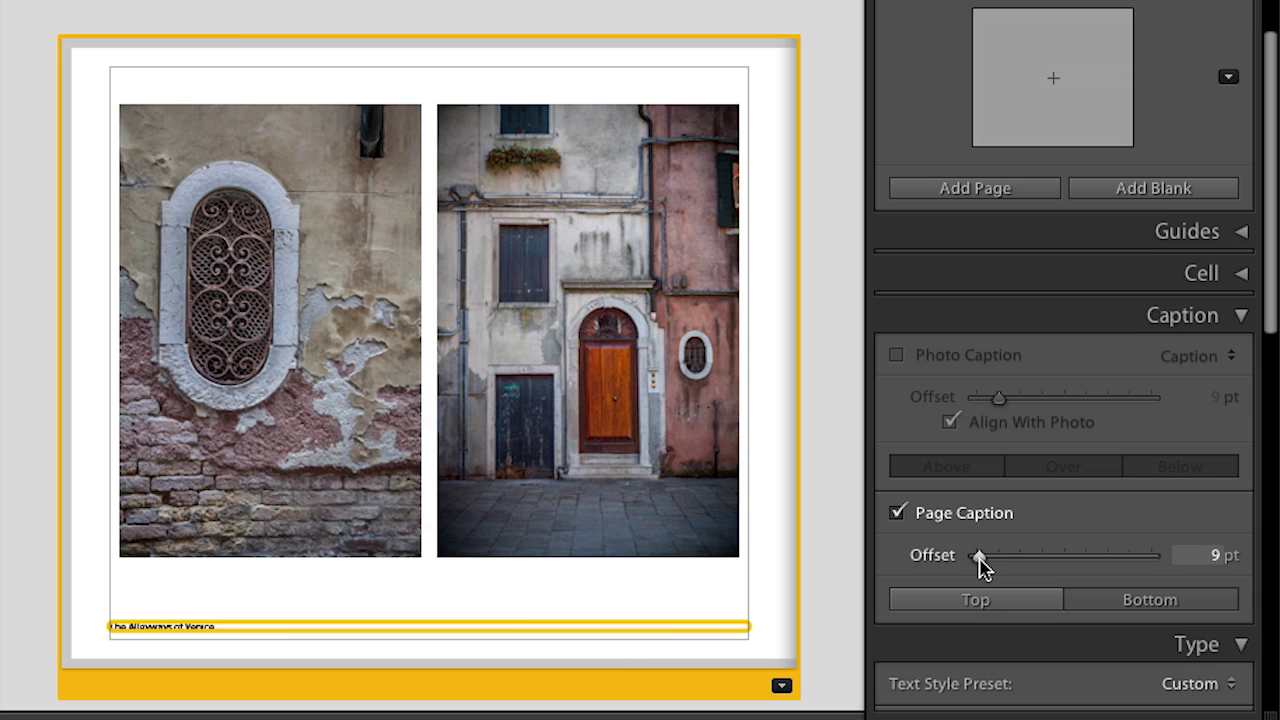
click(983, 602)
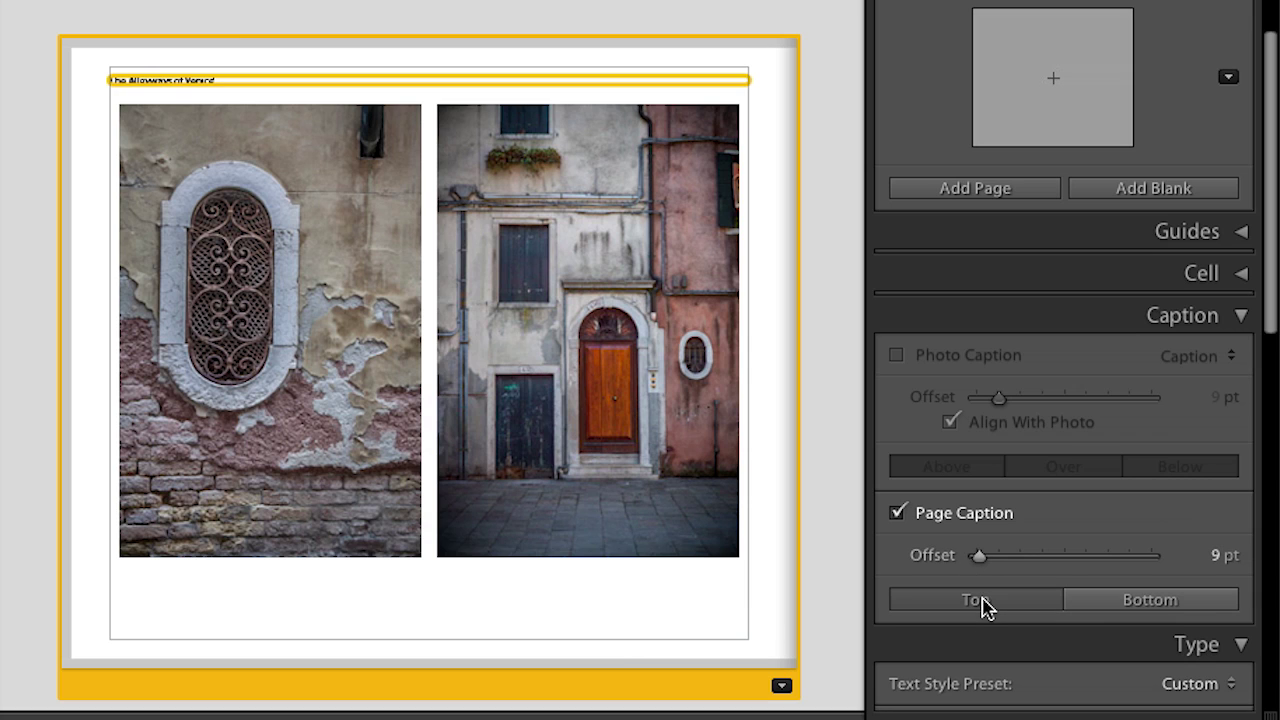
click(1093, 606)
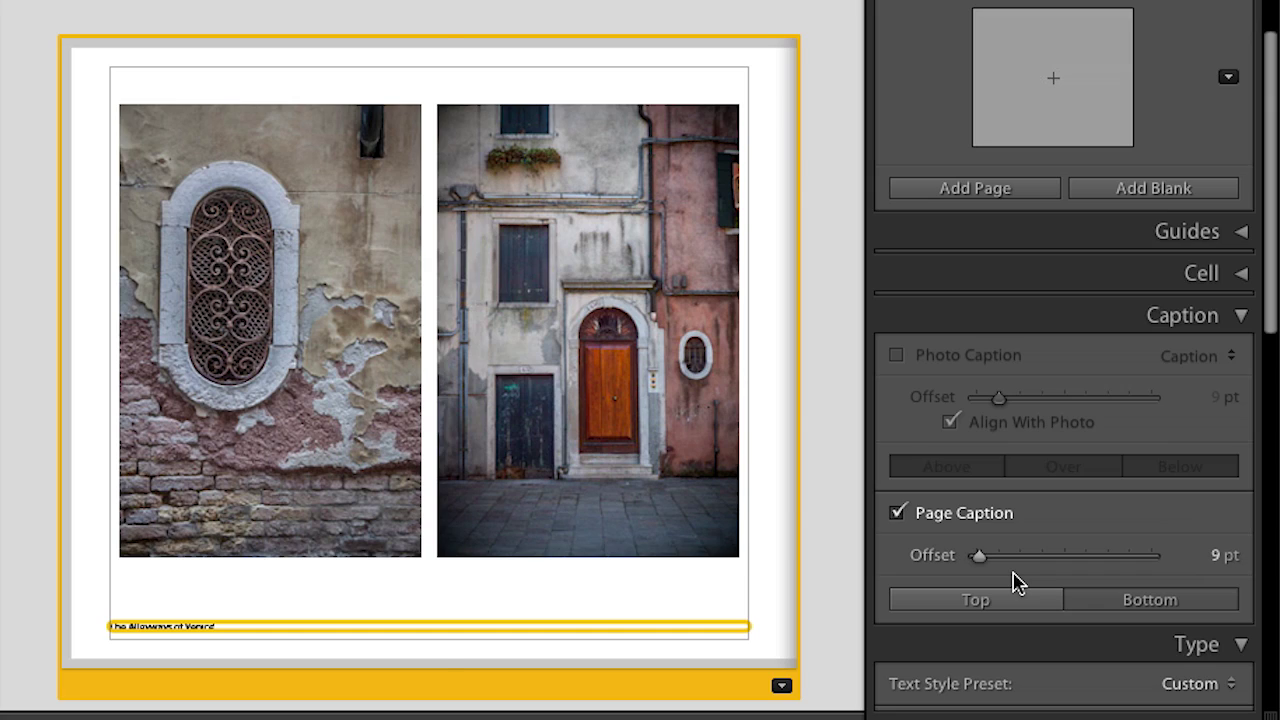
key(ctrl+e)
scroll(450, 540, down, 5)
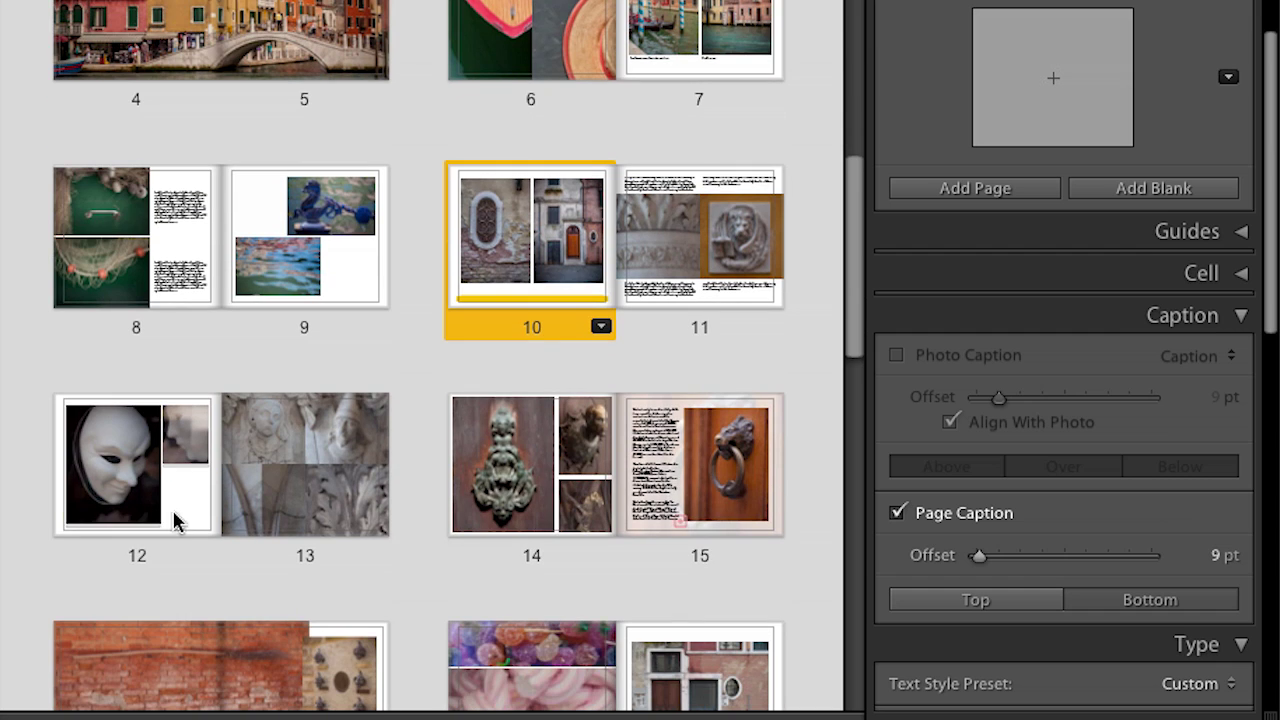
- Select page 12 and open the pages 12–13 spread on its own
click(203, 553)
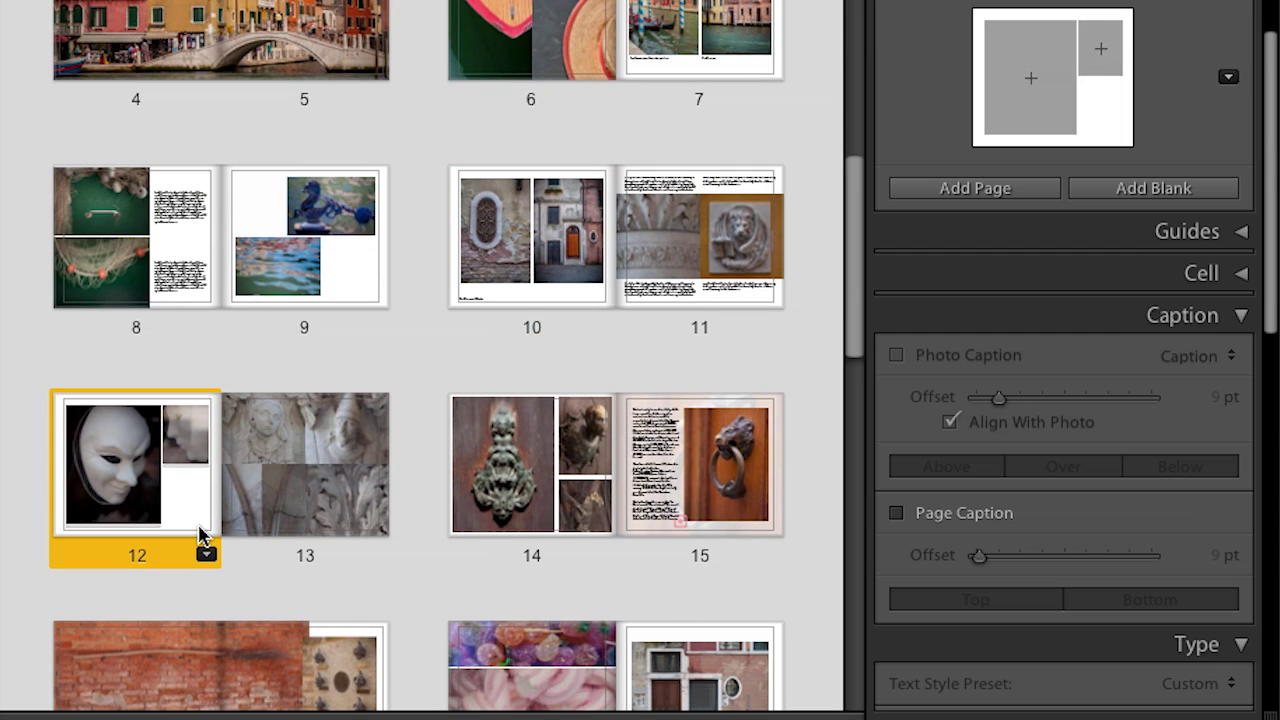
double_click(200, 535)
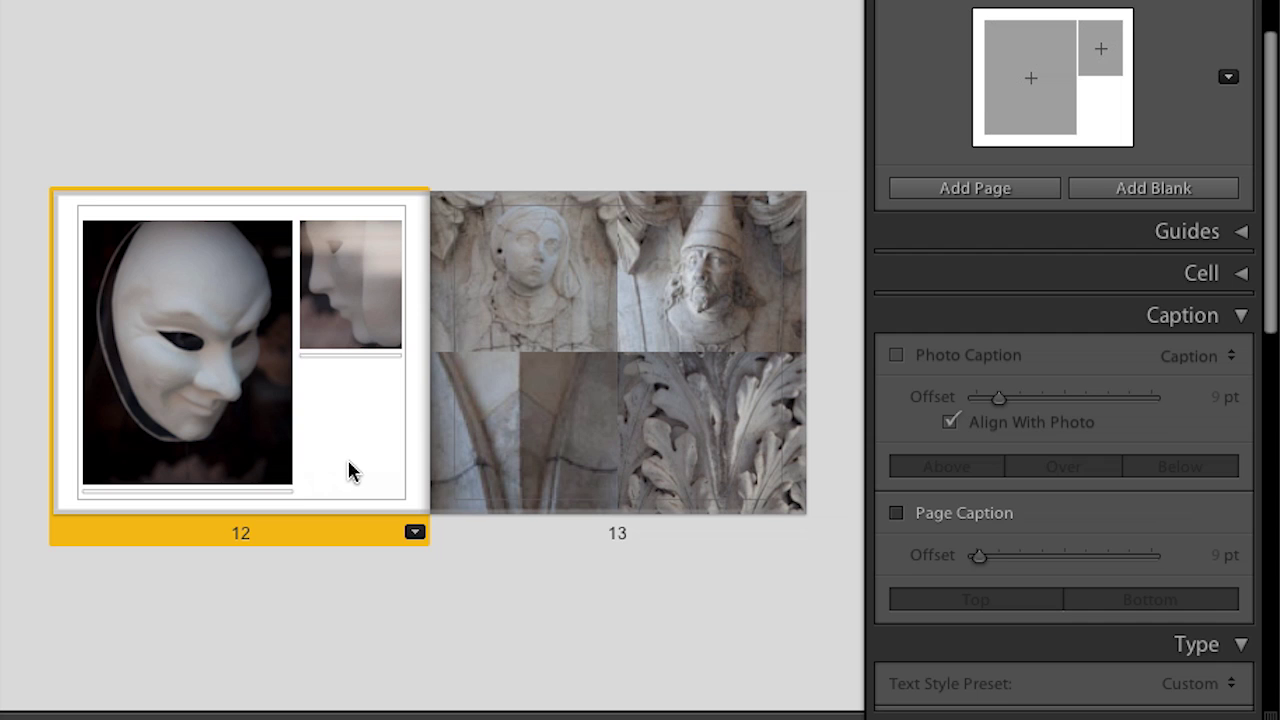
scroll(1065, 448, down, 10)
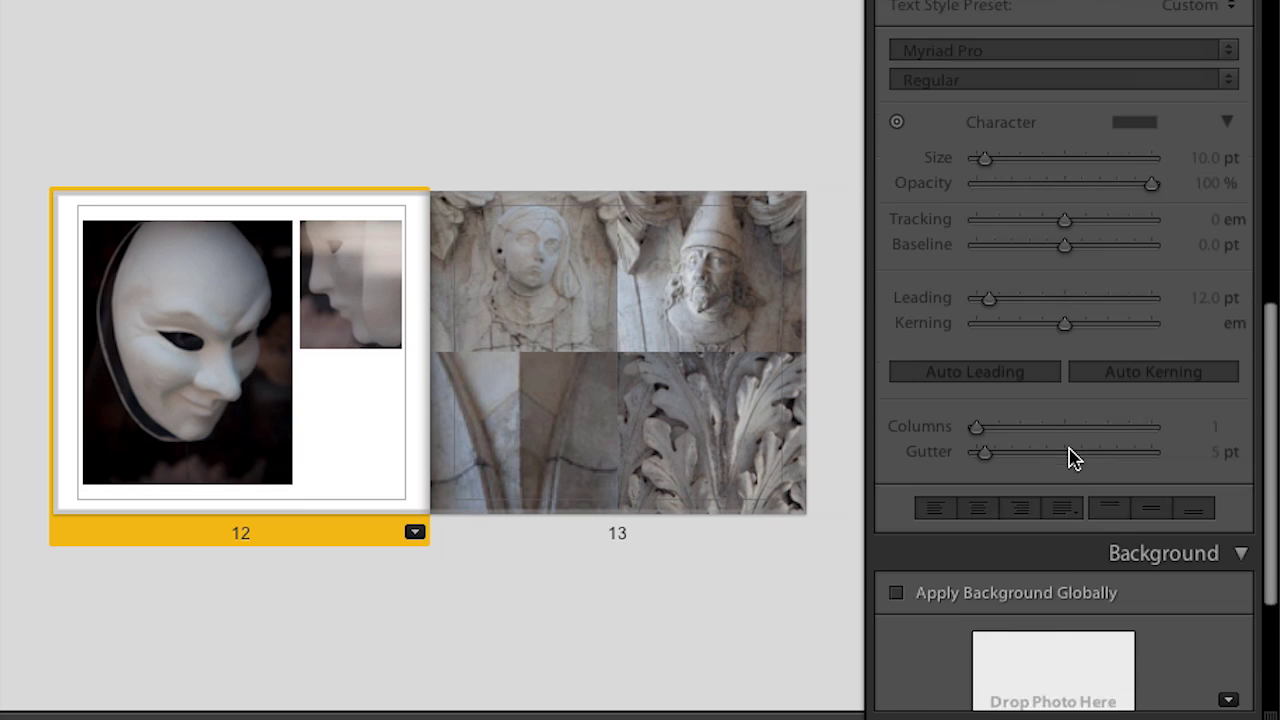
- Switch the right-side panels to Solo Mode so only Background stays expanded
scroll(1070, 457, down, 5)
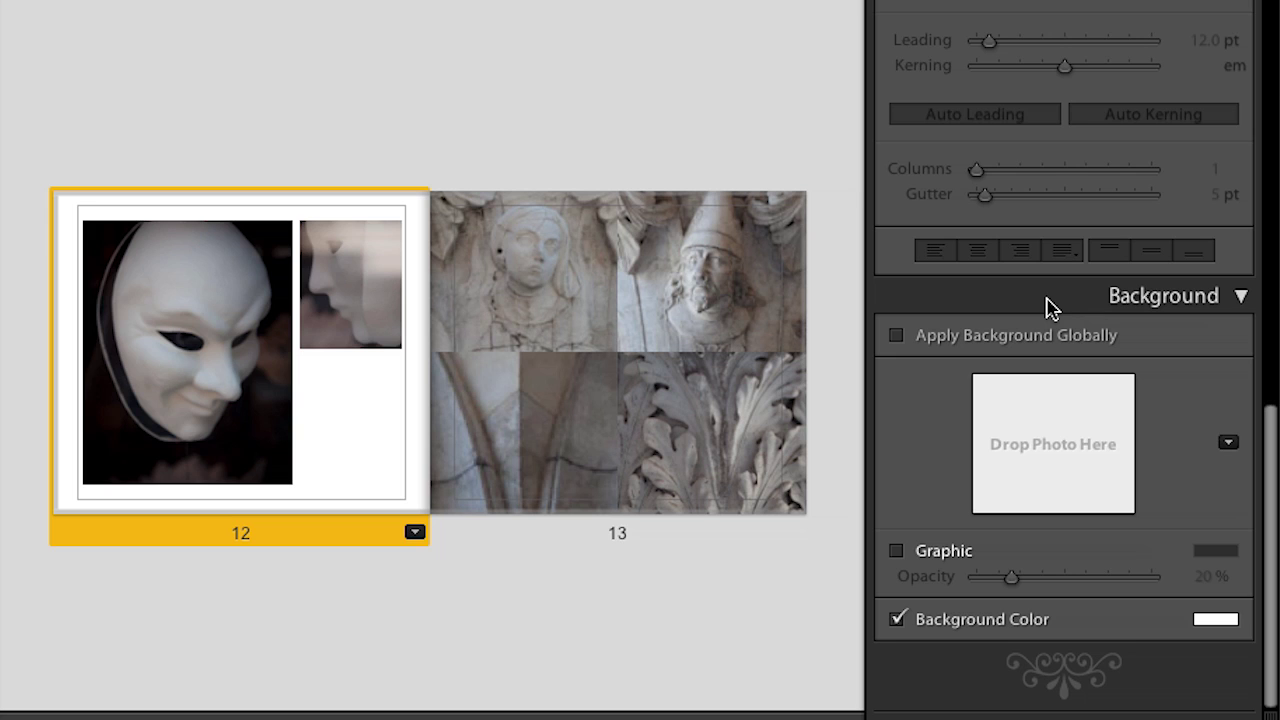
right_click(1050, 307)
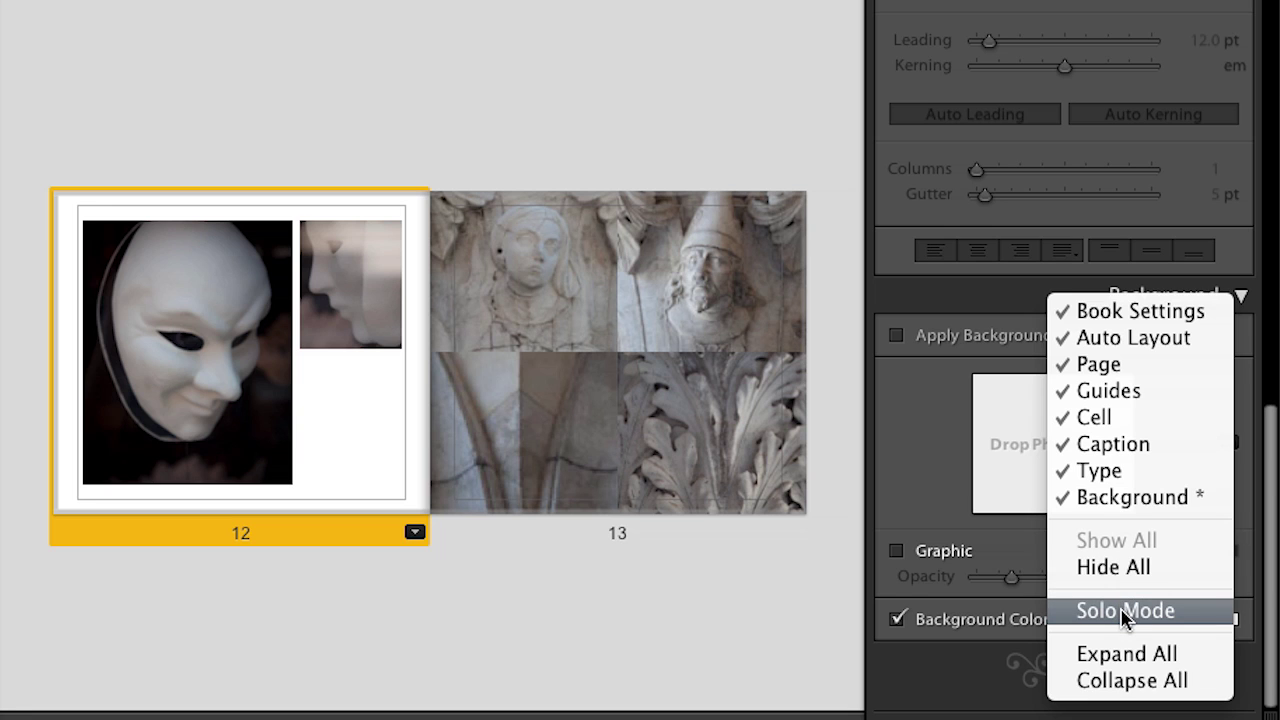
click(1123, 611)
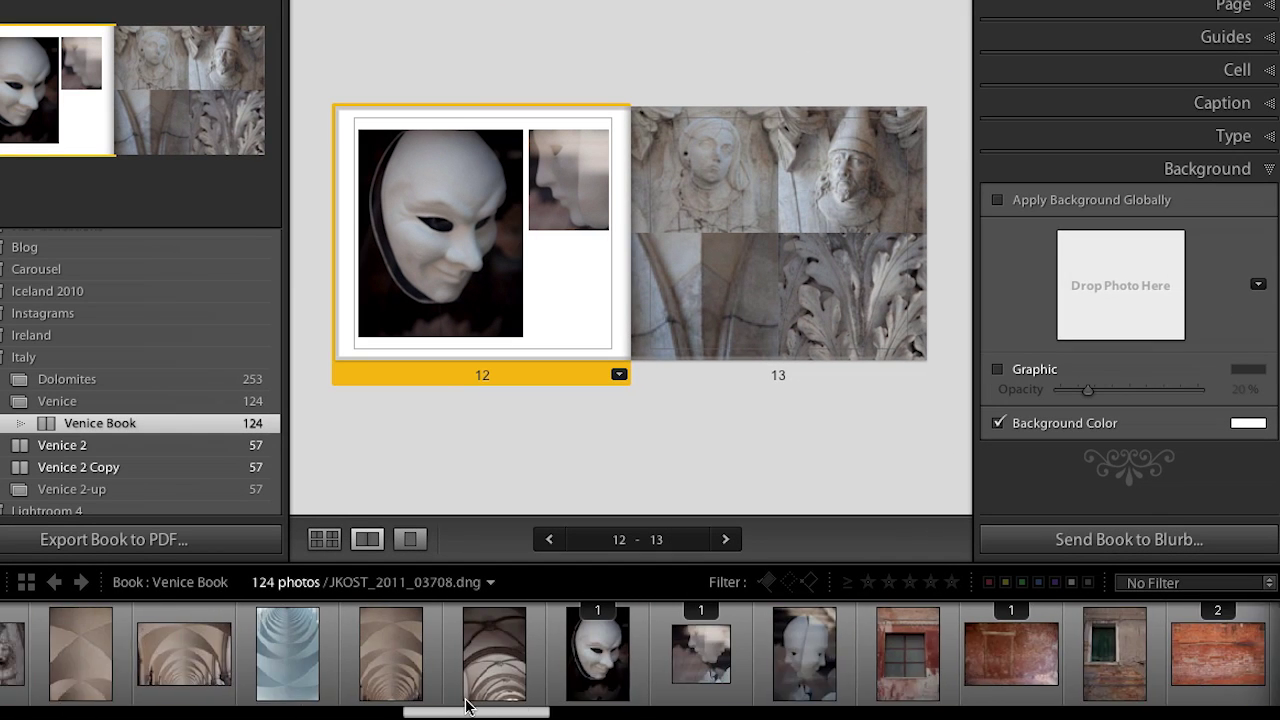
- Set the mask photo as page 12's background graphic at 14% opacity
scroll(480, 703, left, 3)
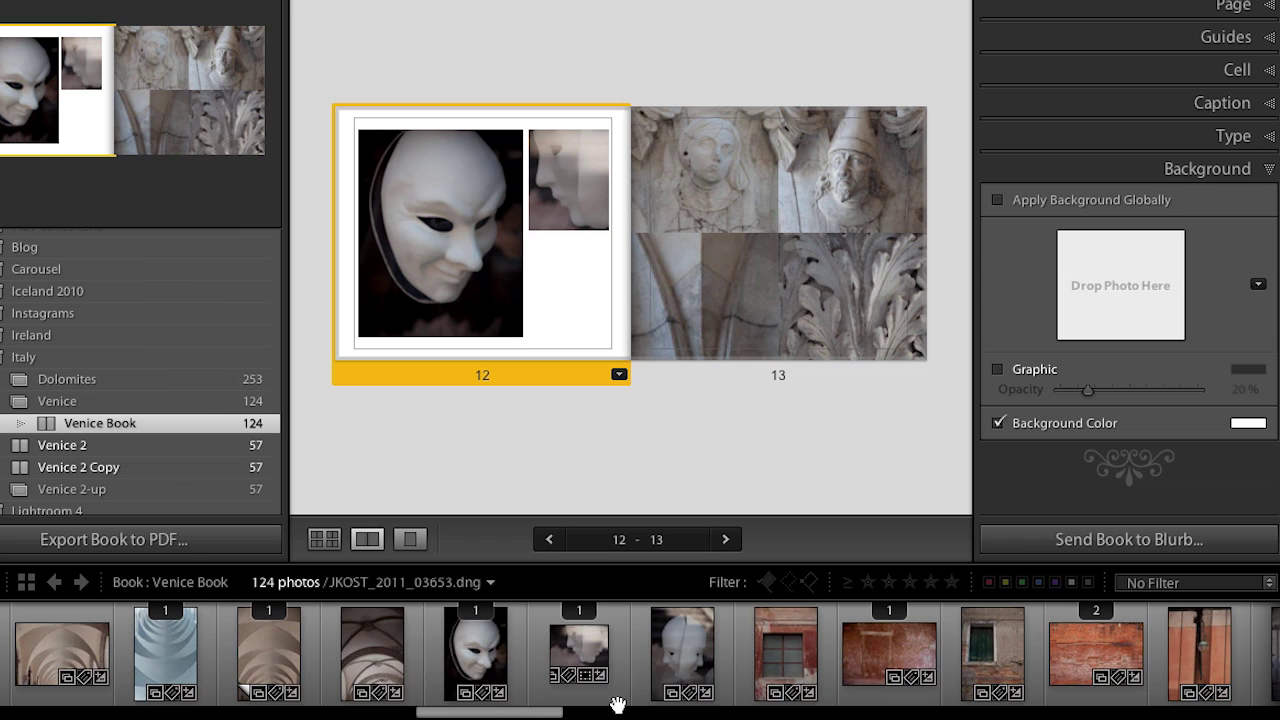
click(587, 656)
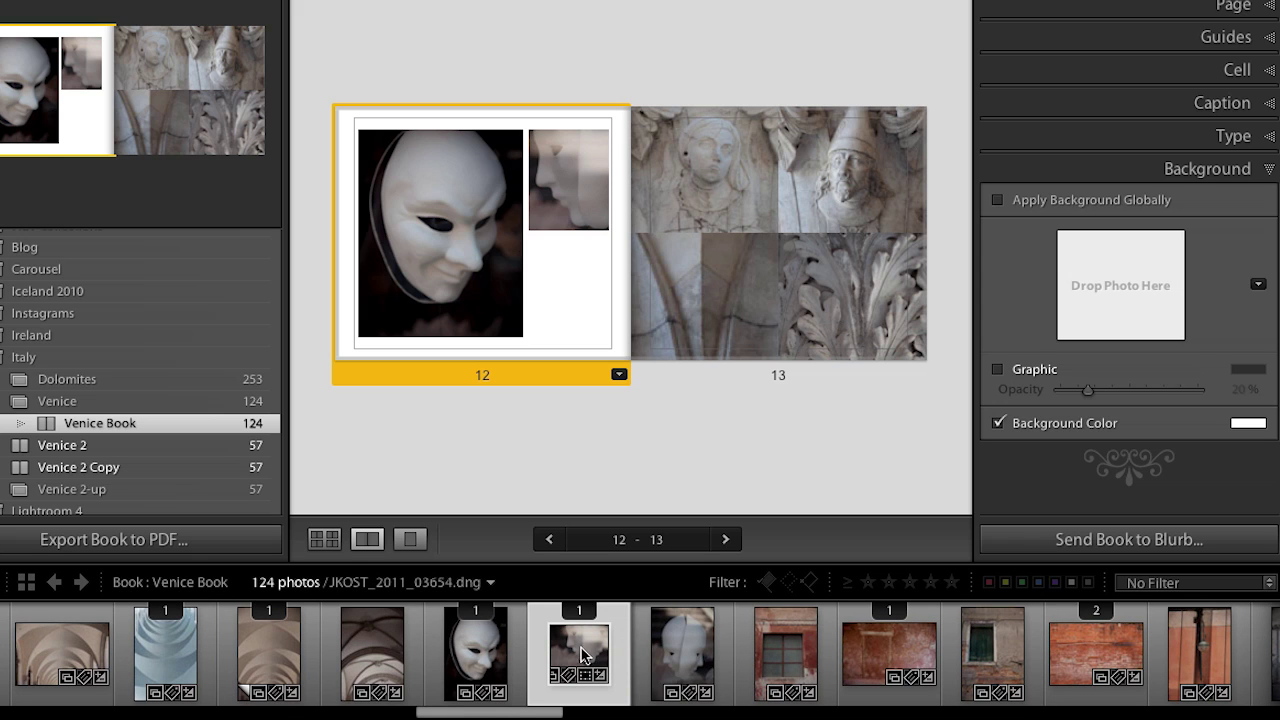
drag(575, 653, 1108, 283)
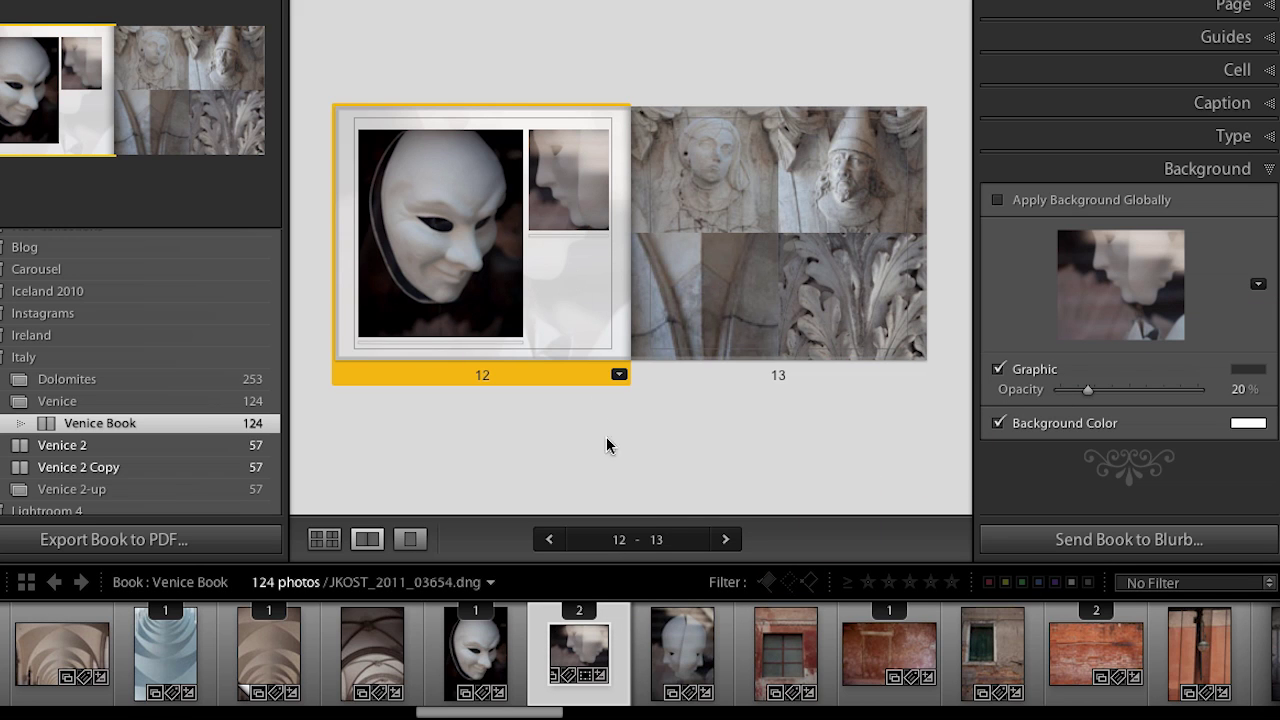
drag(672, 656, 1122, 290)
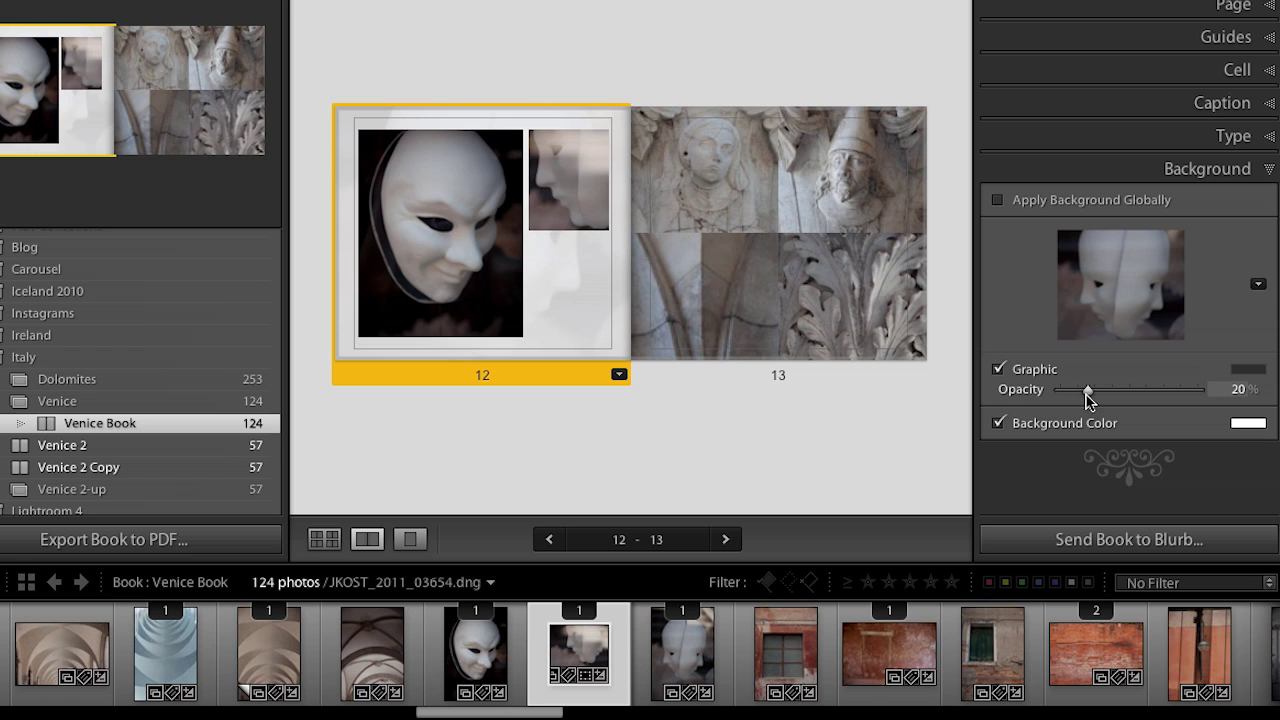
mouse_move(1088, 392)
mouse_down()
mouse_move(1136, 396)
mouse_move(1080, 398)
mouse_up()
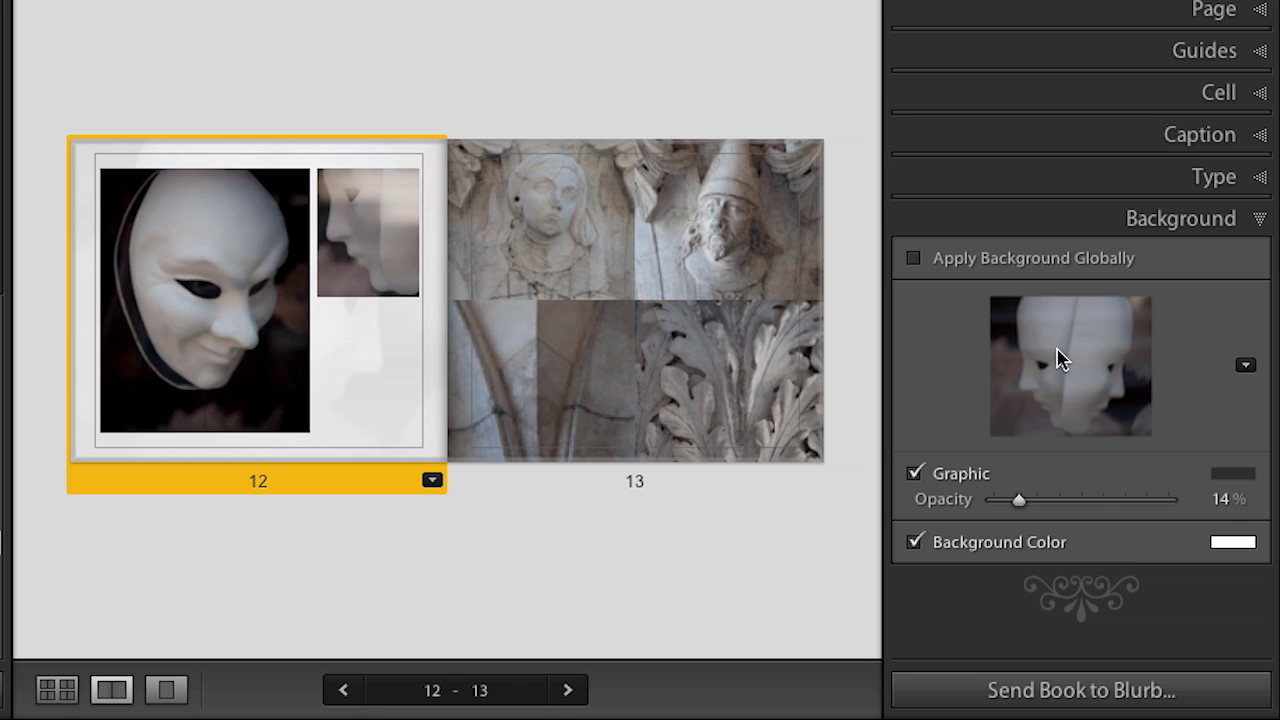
right_click(1058, 358)
click(1076, 363)
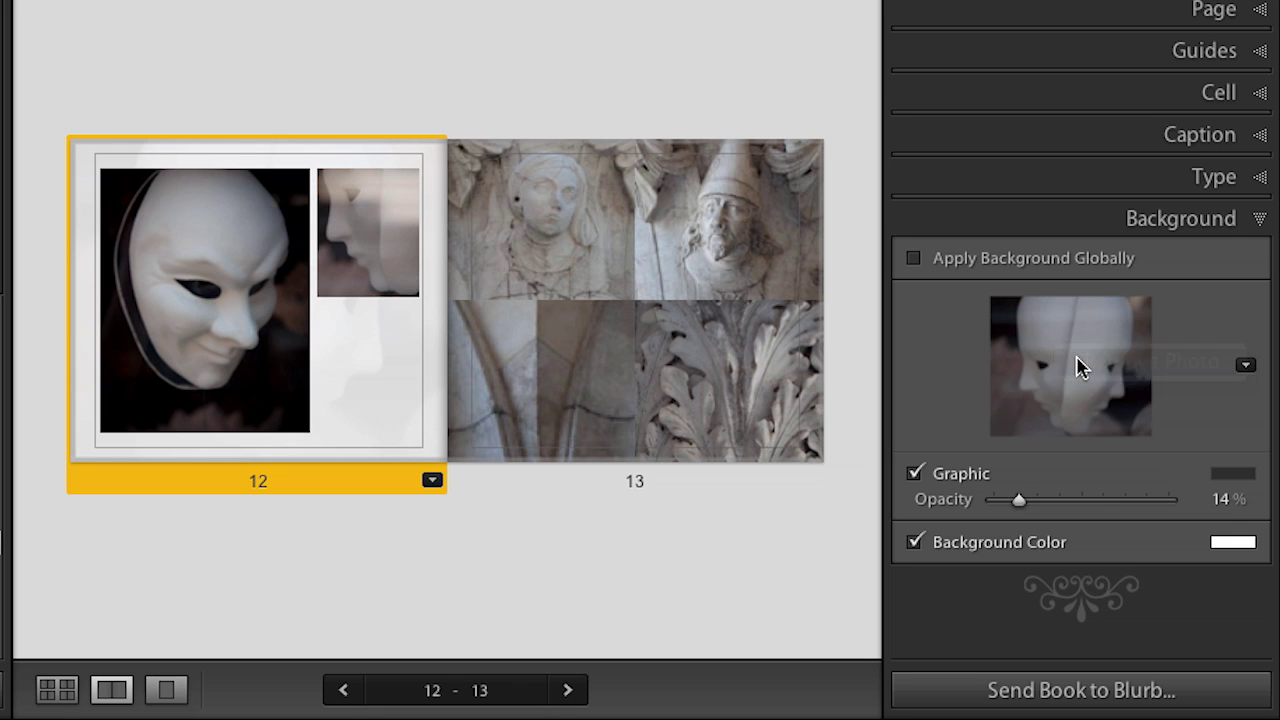
click(1245, 366)
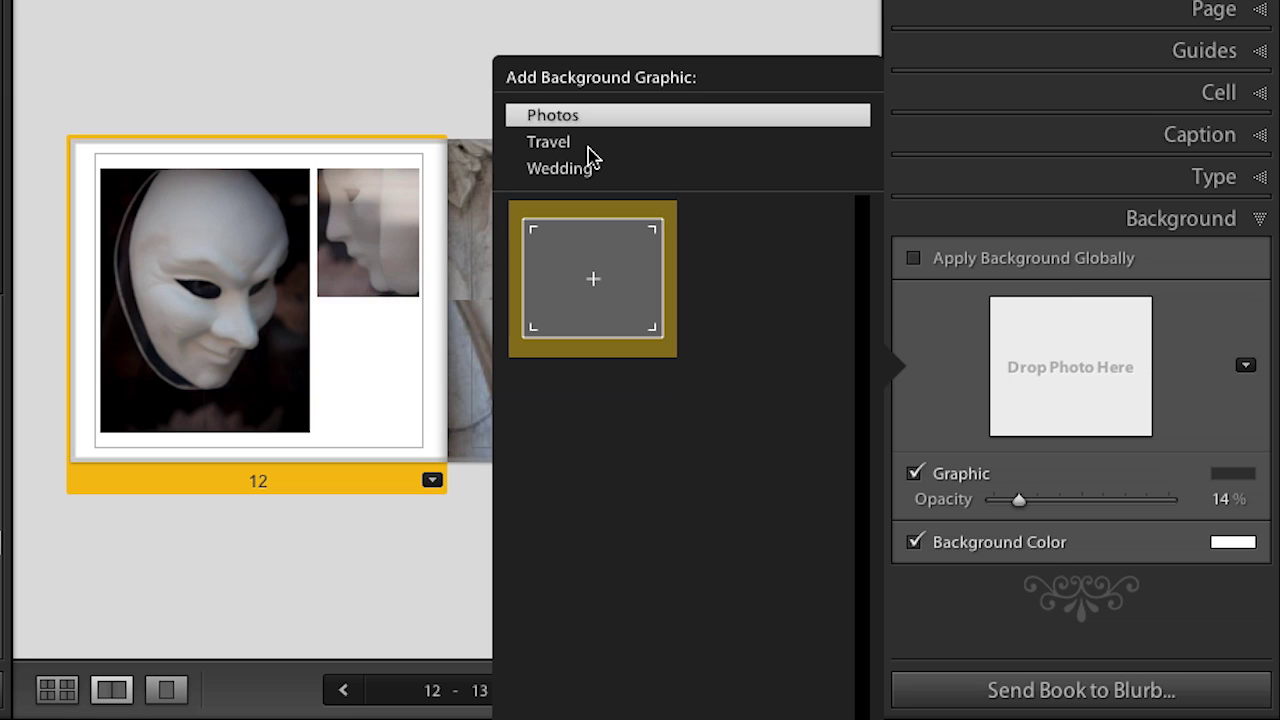
click(589, 145)
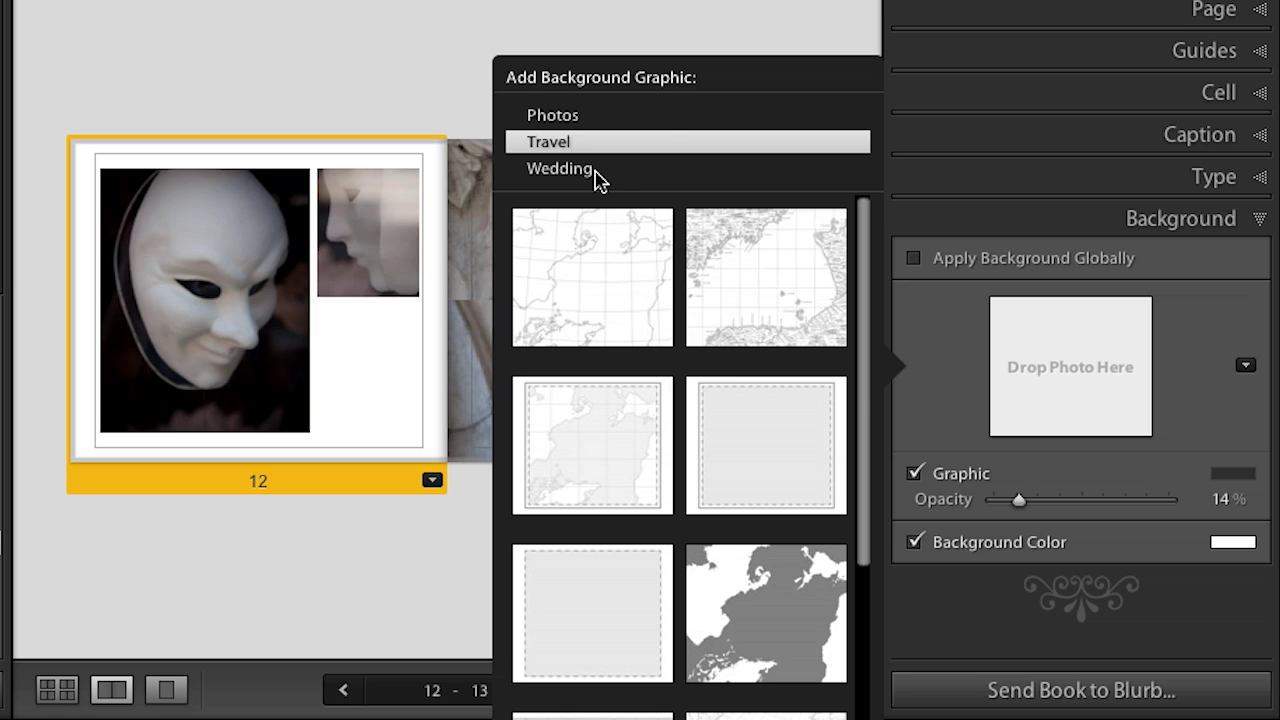
click(594, 172)
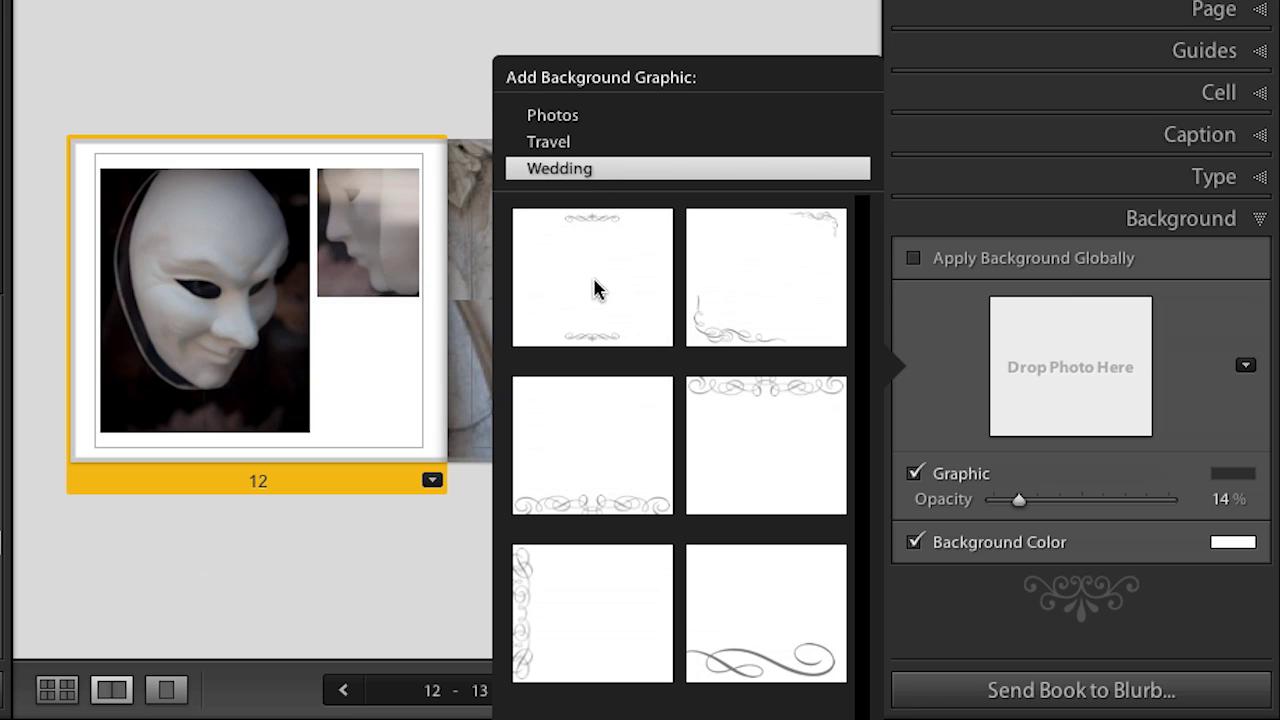
click(922, 410)
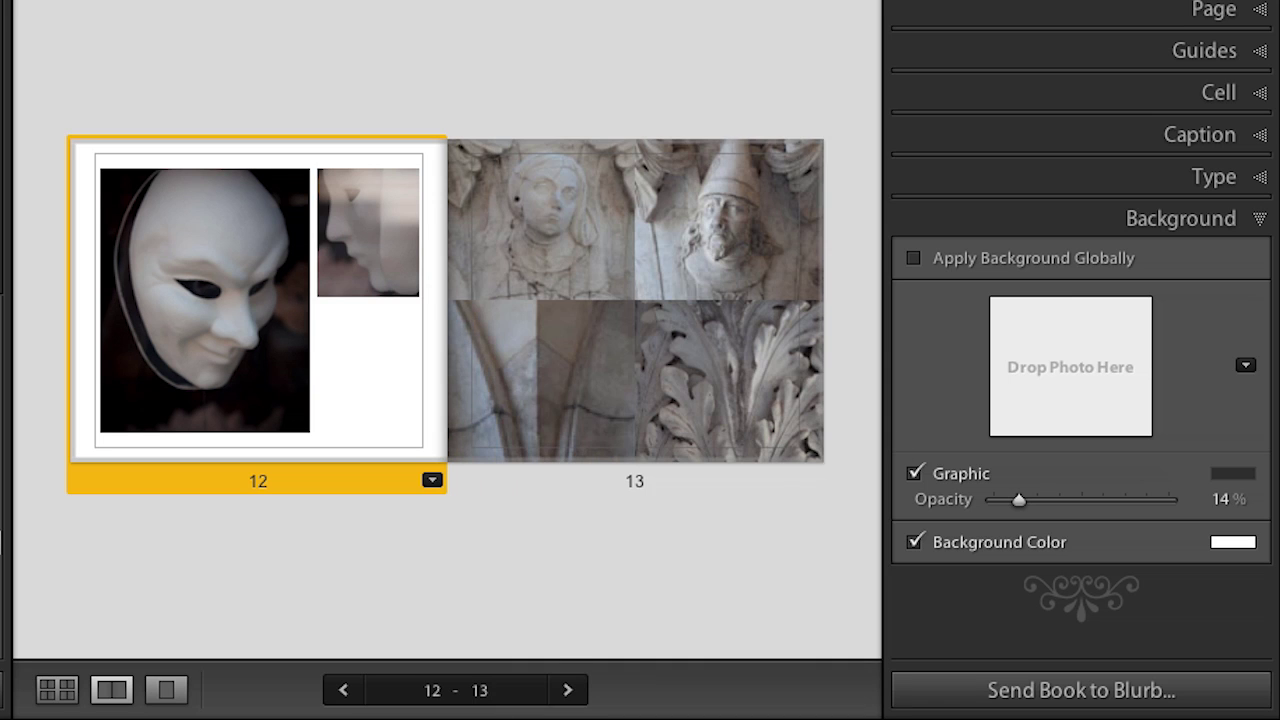
drag(760, 614, 1075, 368)
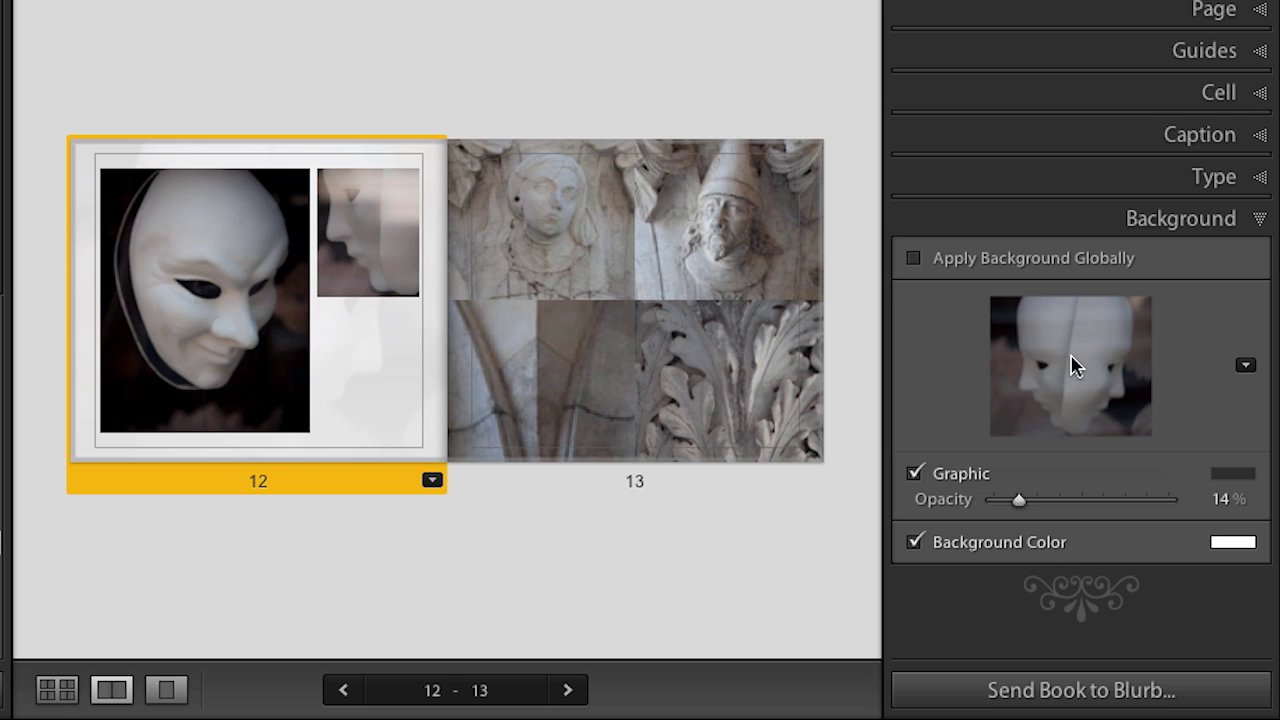
- Remove page 12's background photo and set its background colour to the black preset
right_click(1075, 366)
click(1095, 367)
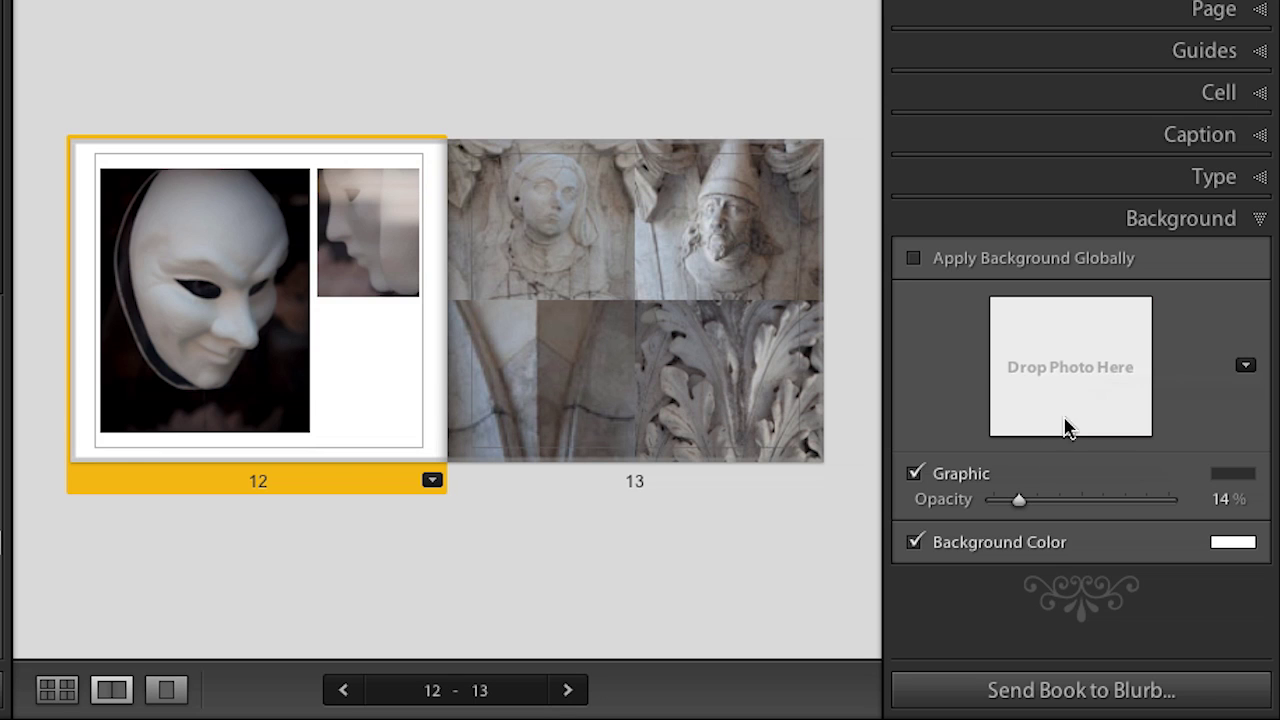
click(1234, 550)
click(931, 502)
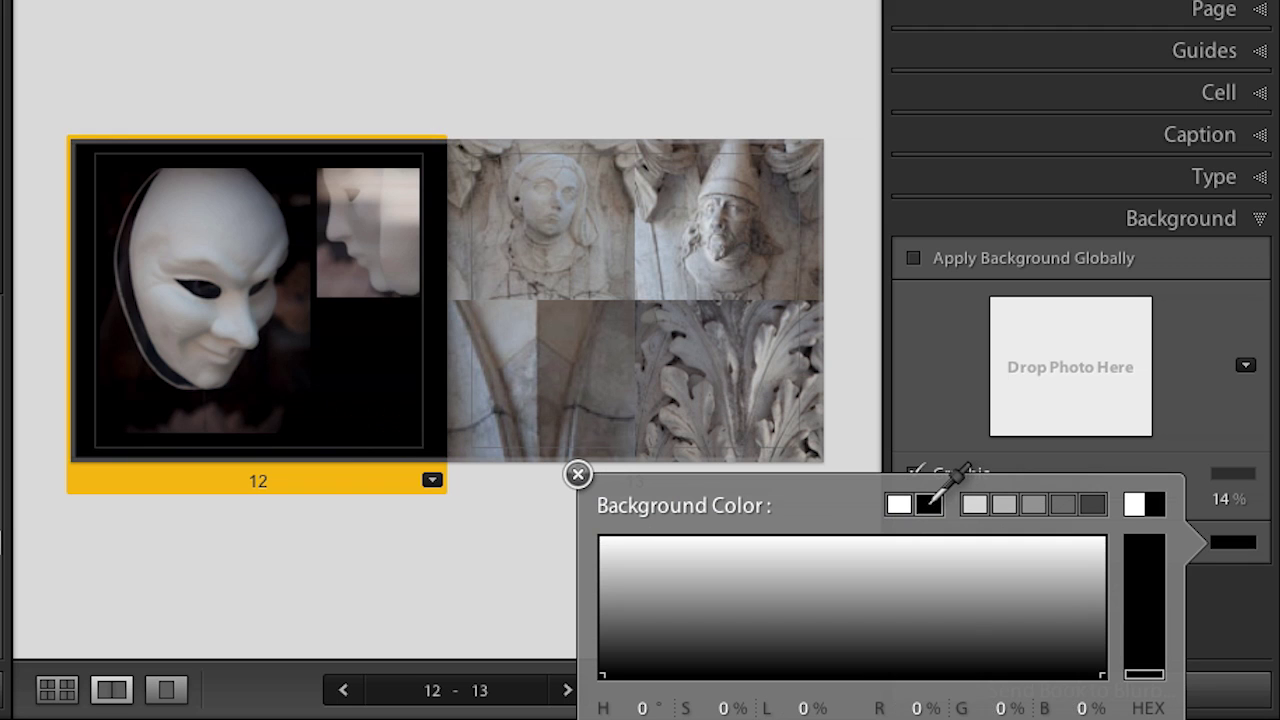
click(924, 420)
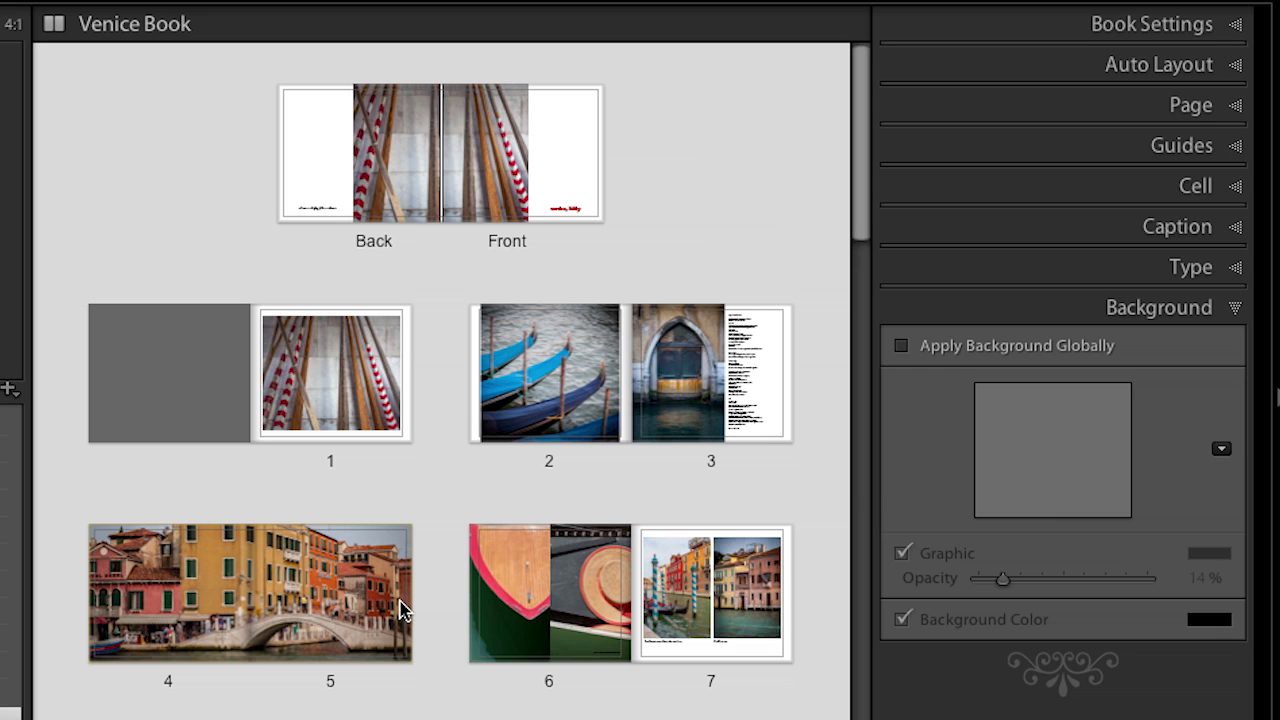
- Expand the Page panel to show the current layout and add-page options
drag(862, 220, 846, 200)
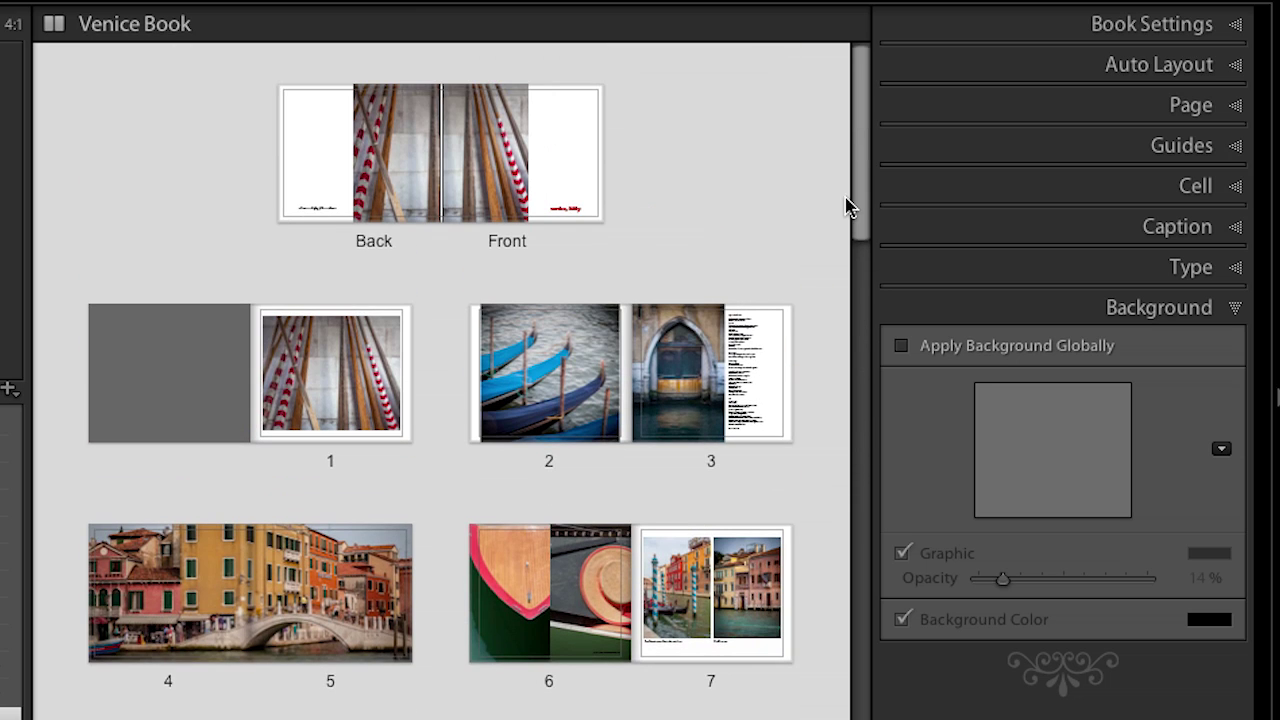
click(1127, 110)
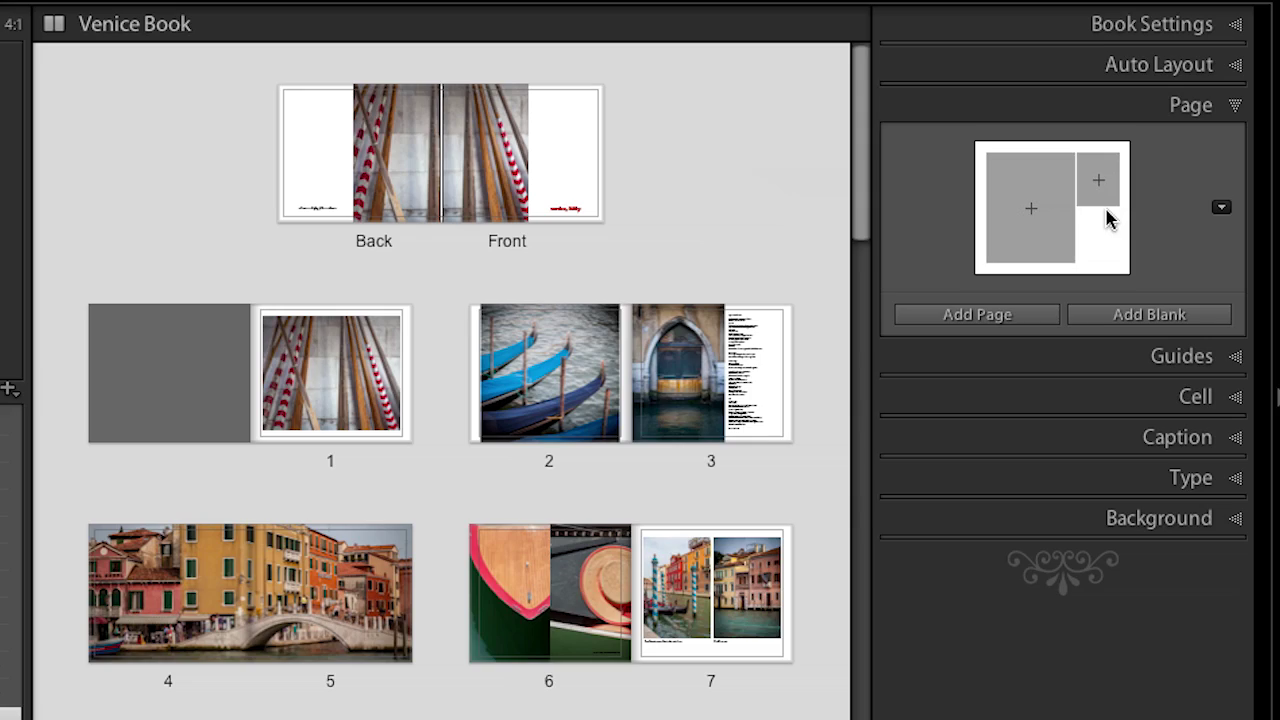
- Add a 4 Photos grid layout to favorites and display the Favorites layout list
click(1222, 212)
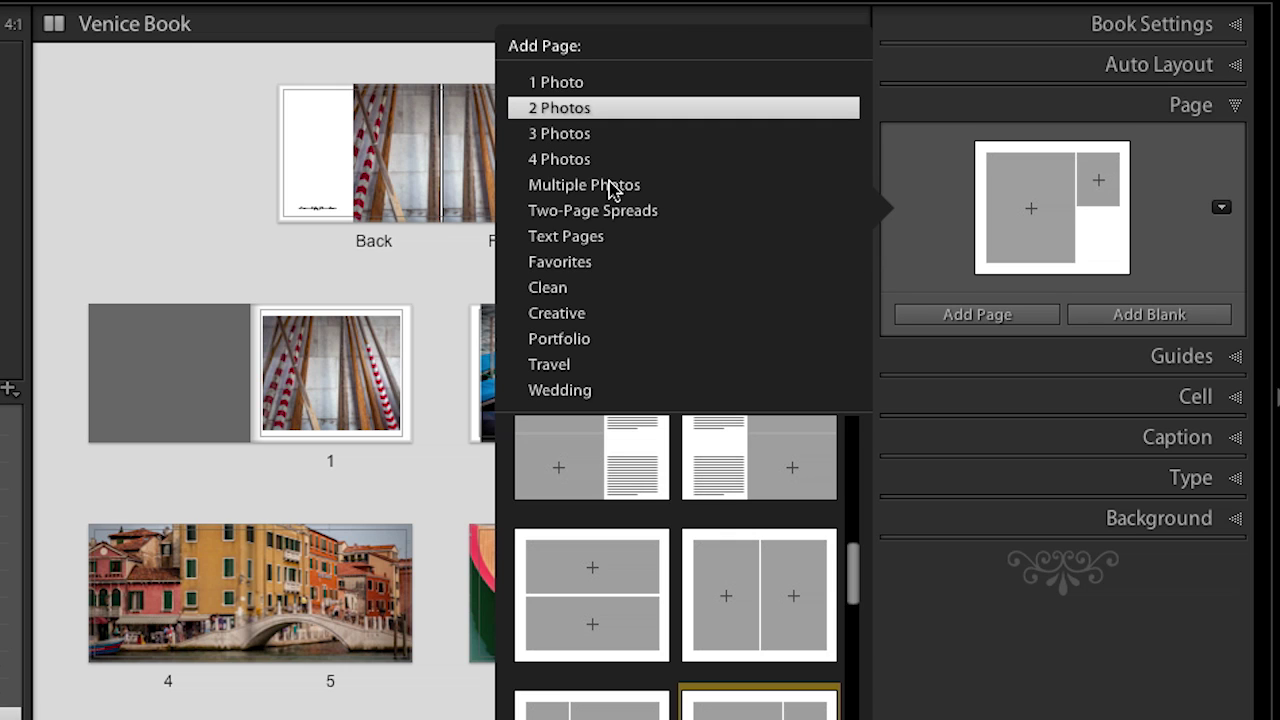
click(578, 164)
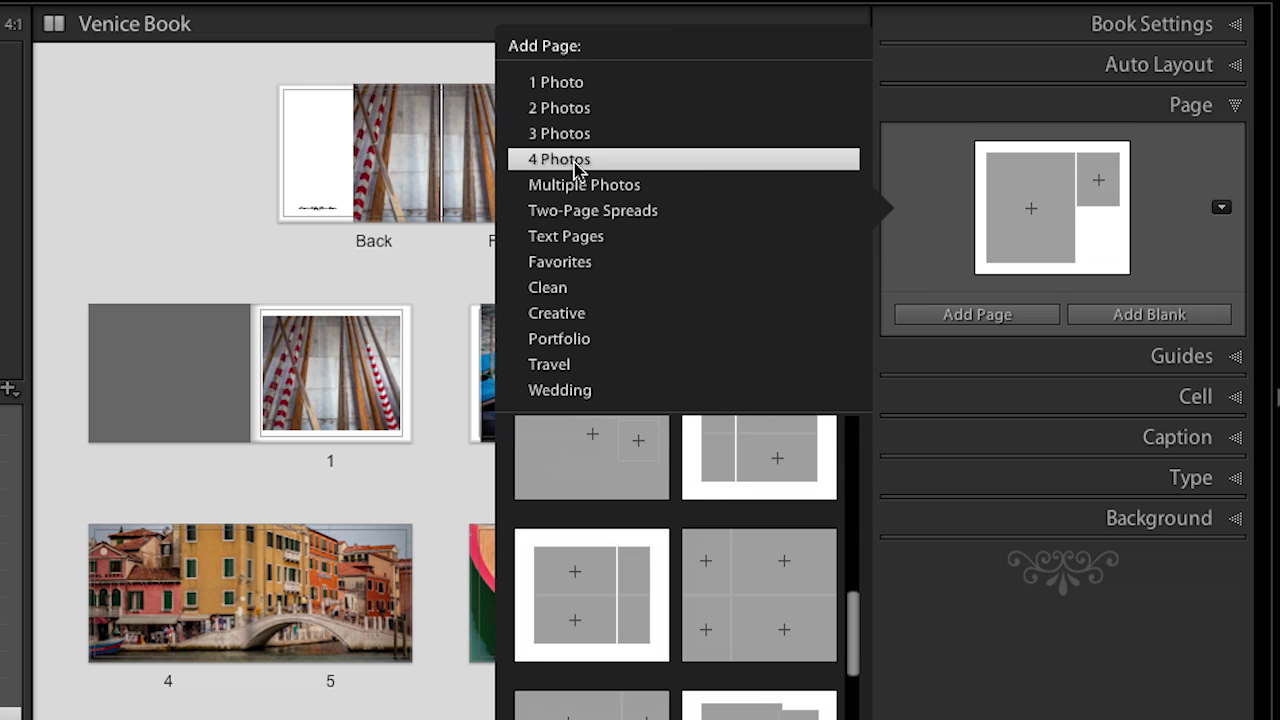
drag(852, 620, 855, 470)
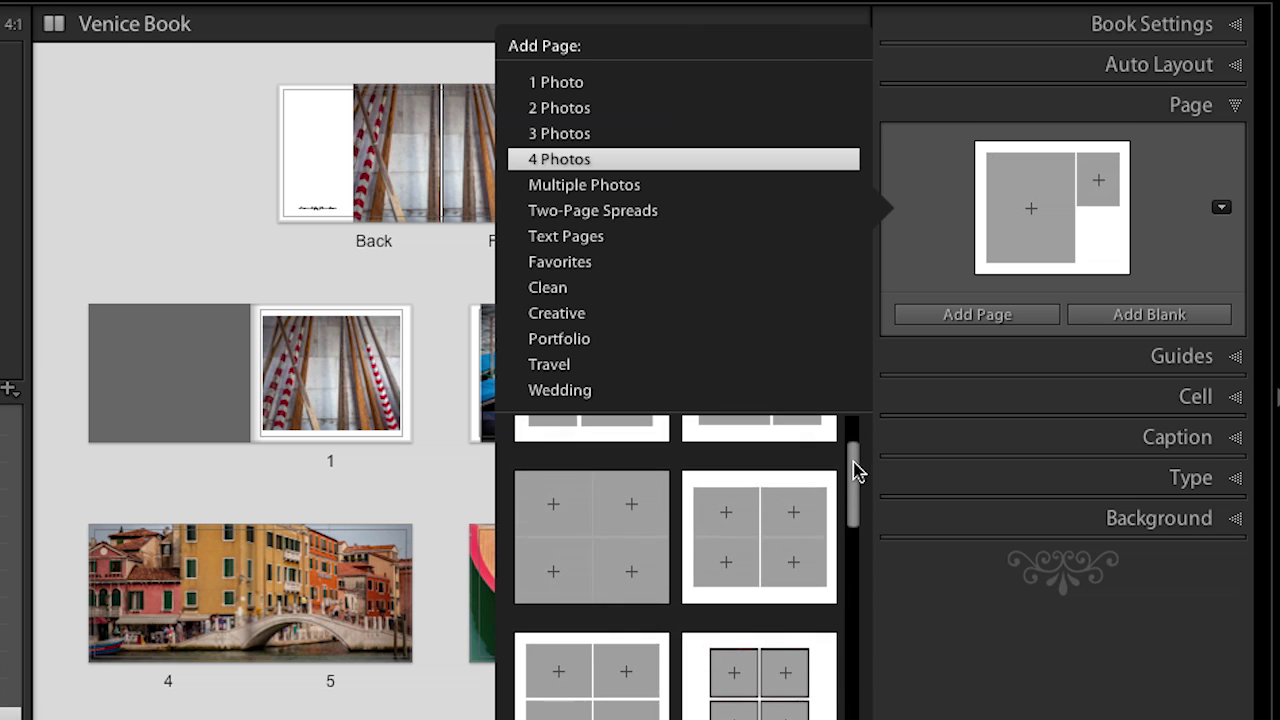
scroll(855, 470, down, 1)
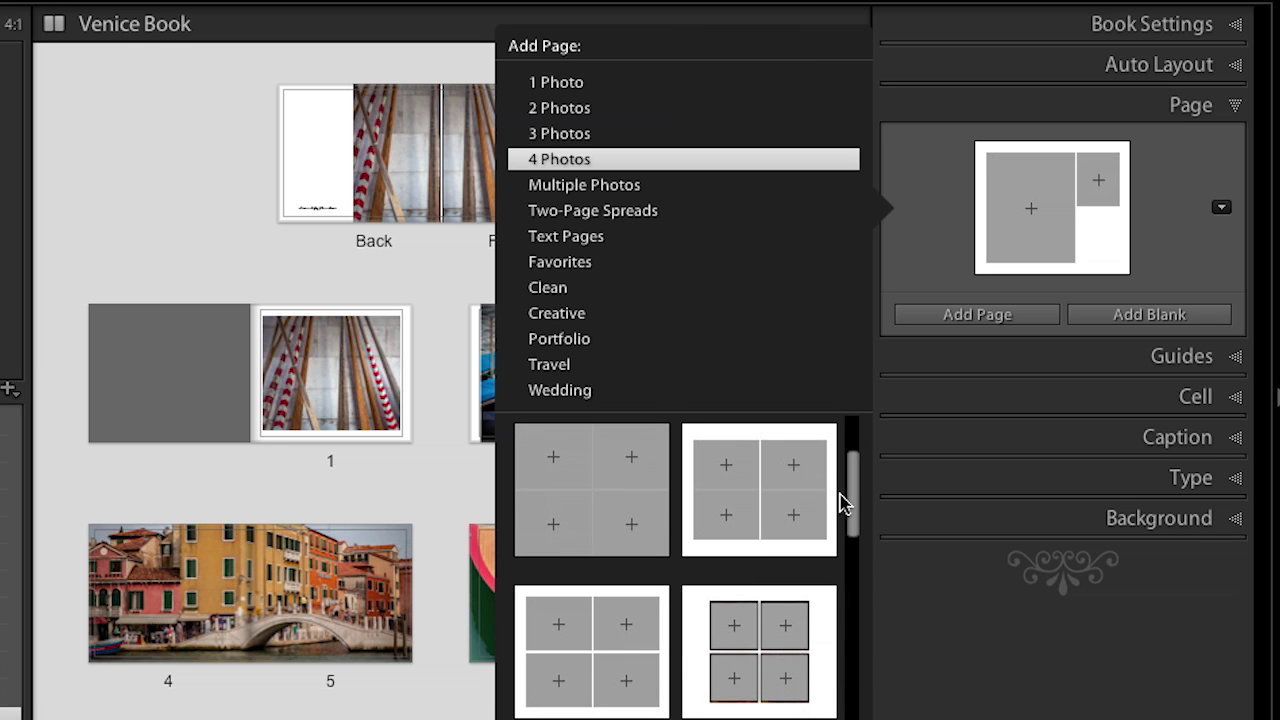
right_click(614, 642)
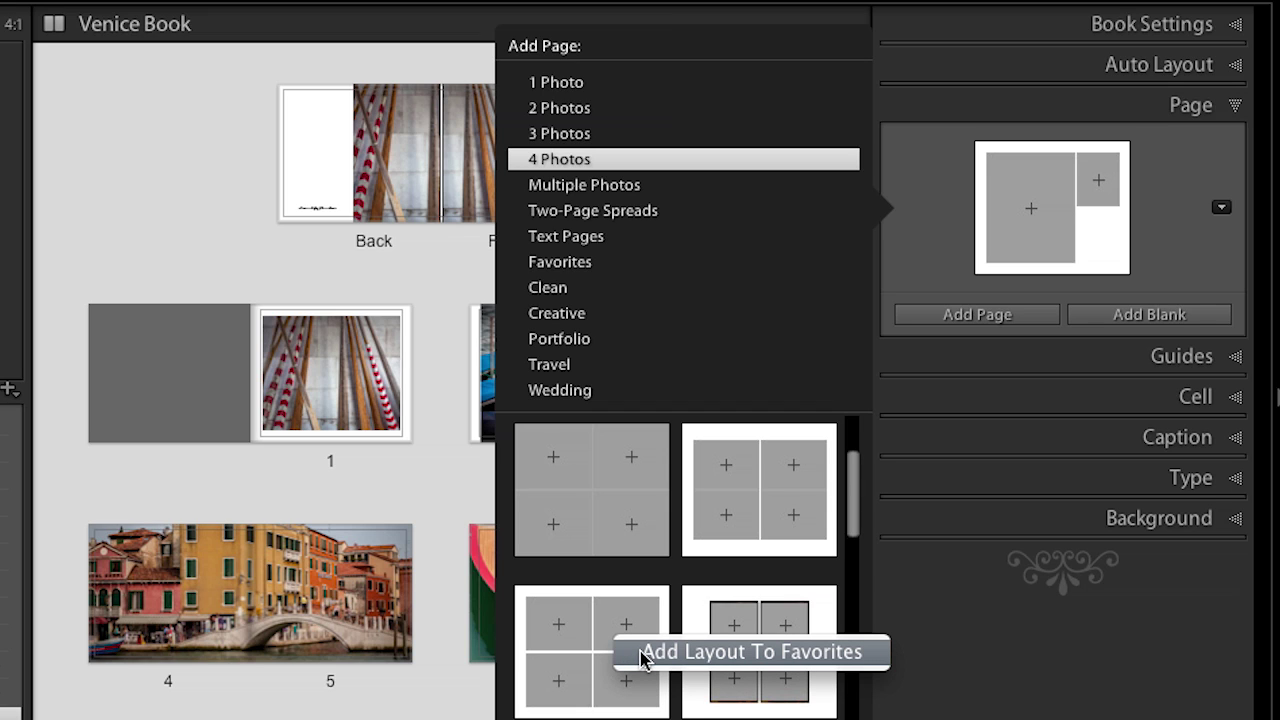
click(643, 655)
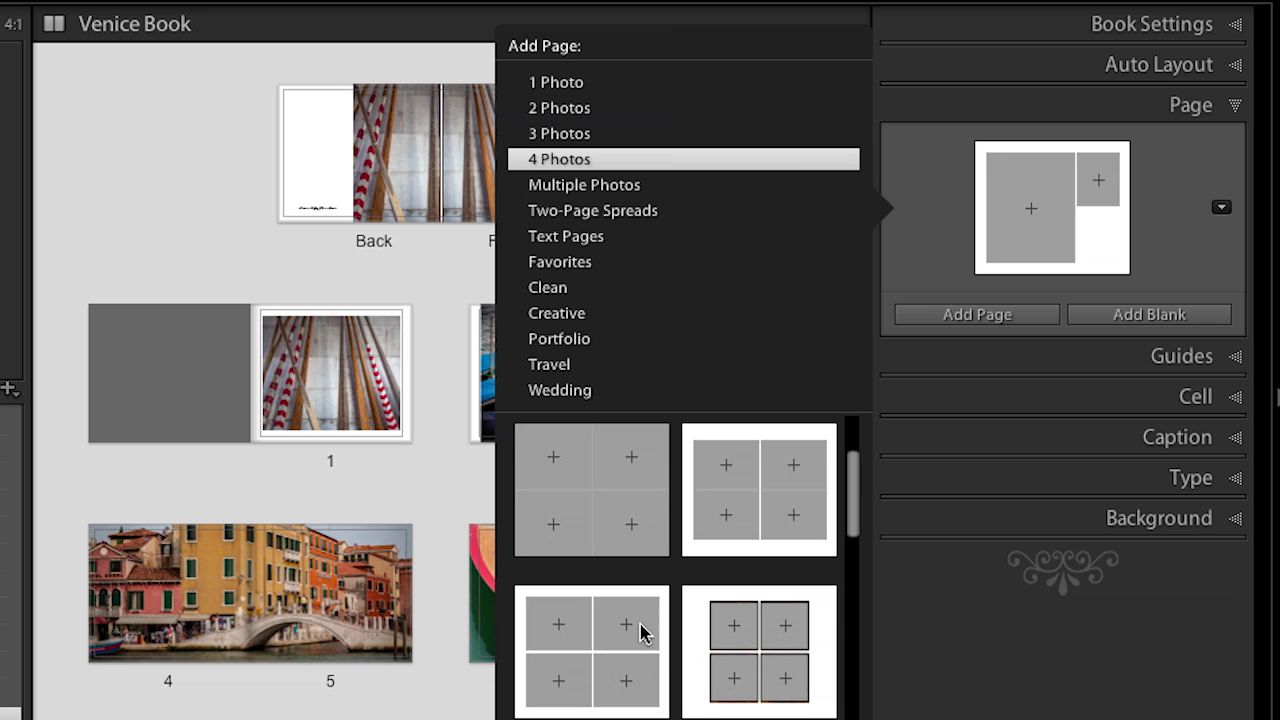
click(568, 270)
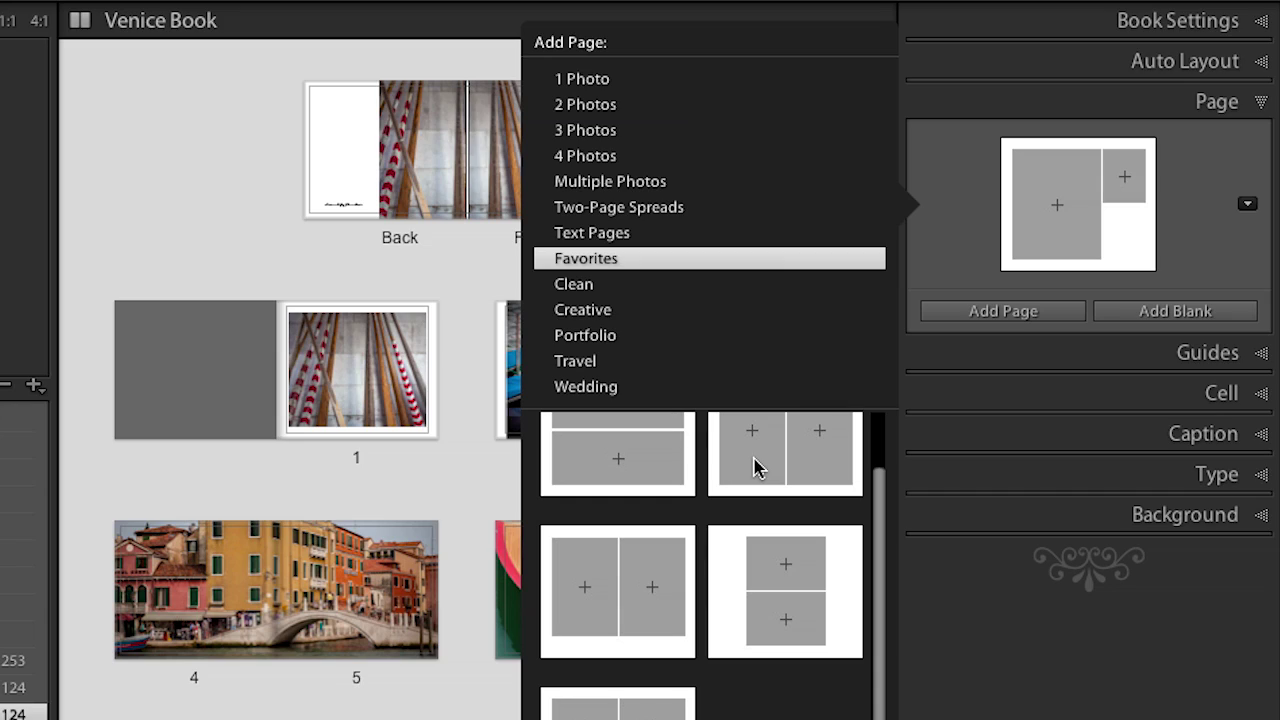
- Remove a two-photo layout from Favorites, close the chooser, and reopen the Page panel
right_click(643, 461)
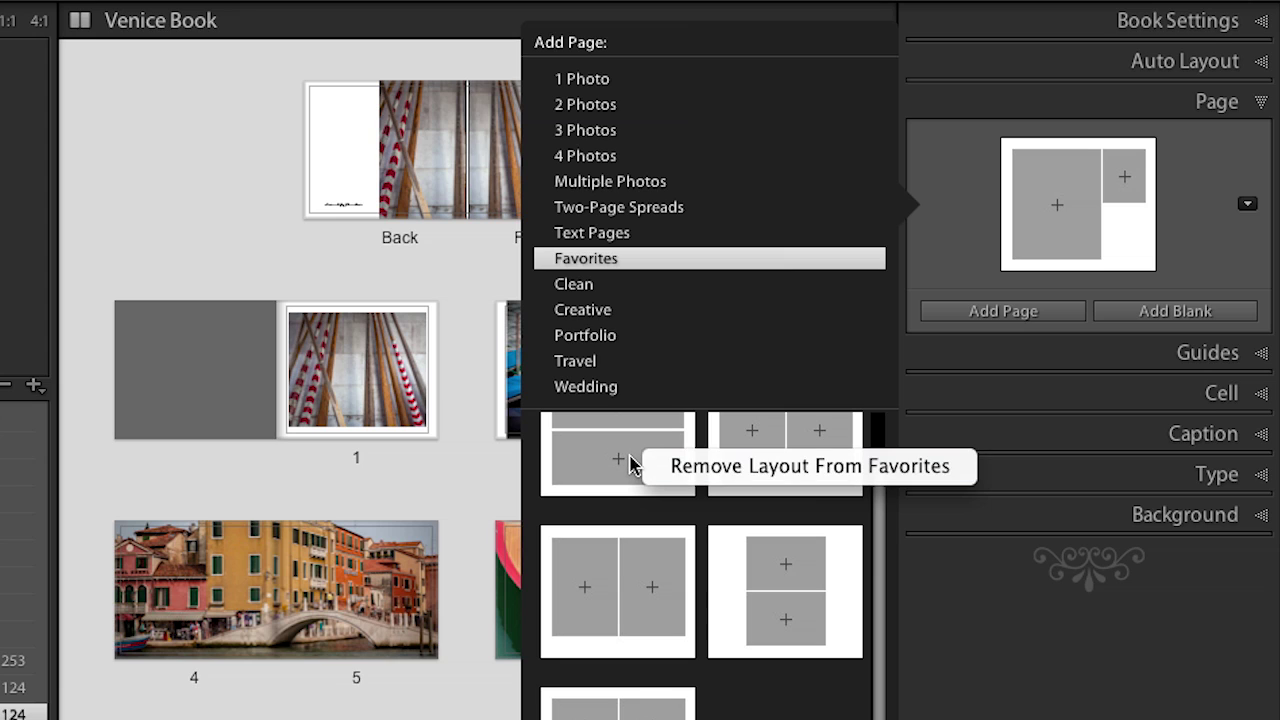
click(690, 466)
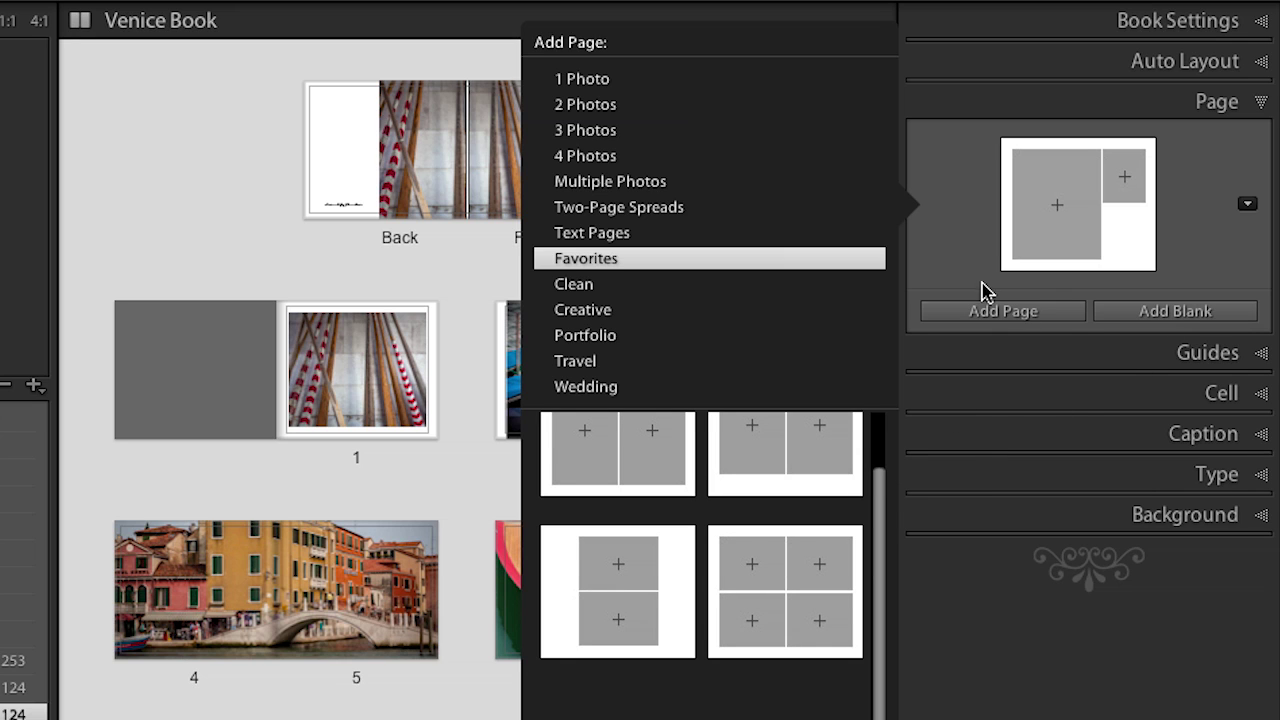
click(955, 115)
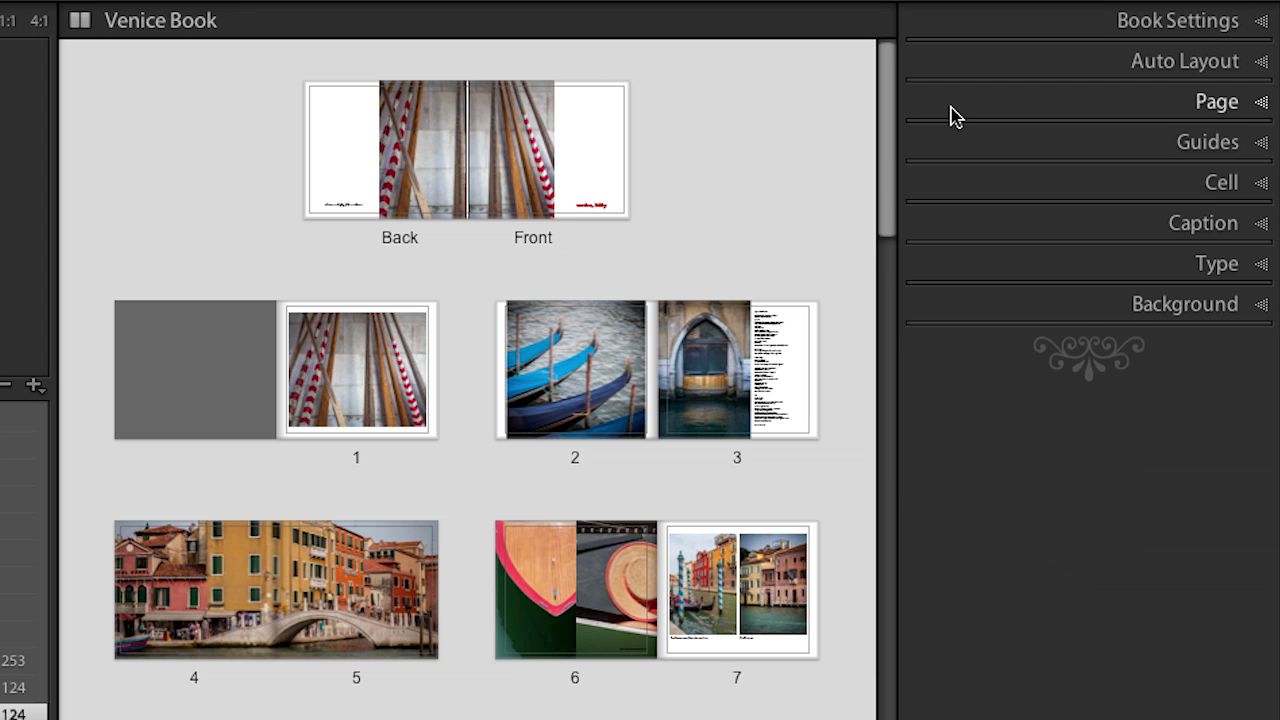
click(955, 115)
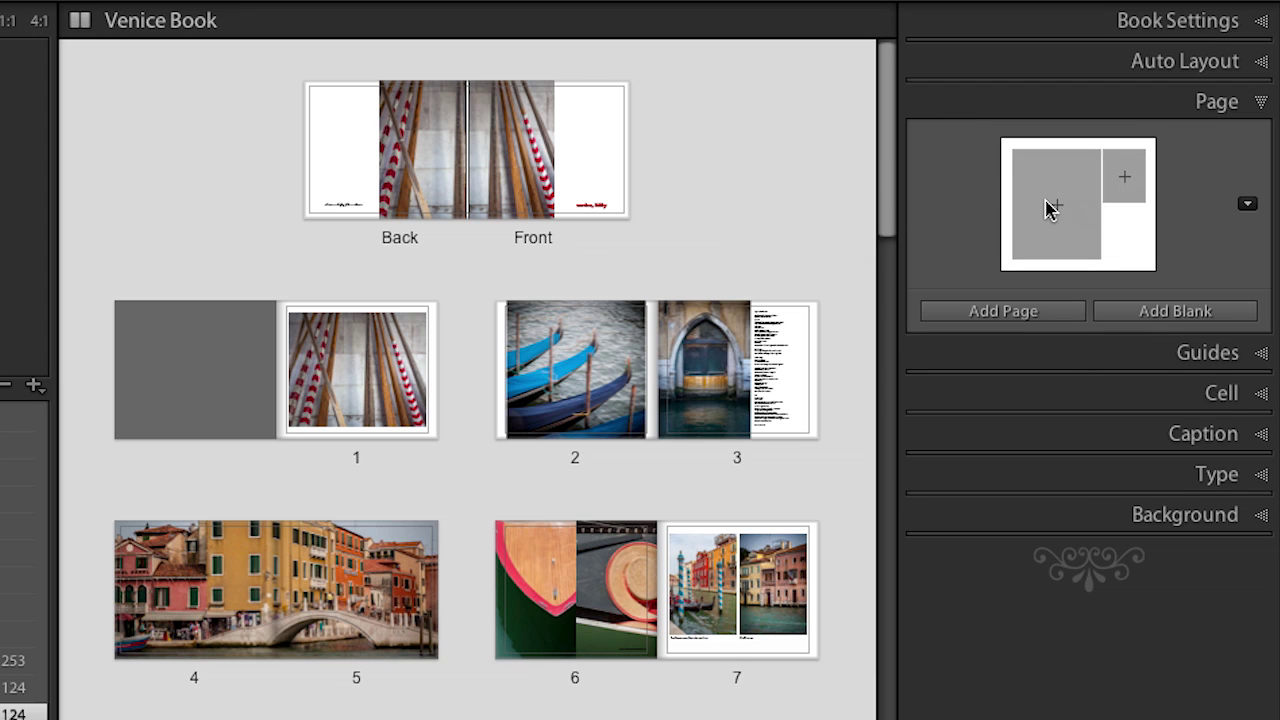